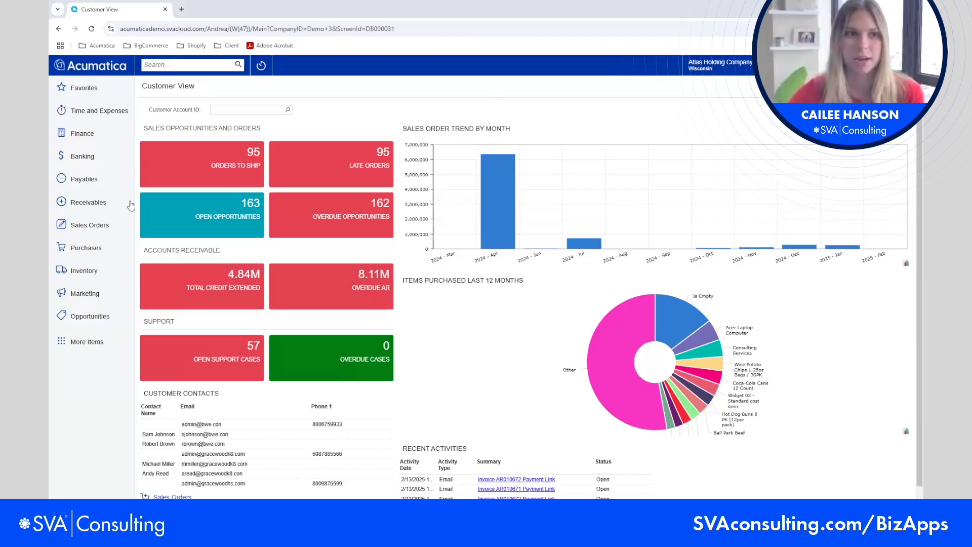
# Step: Create a new purchase order from the purchasing area
pyautogui.click(86, 251)
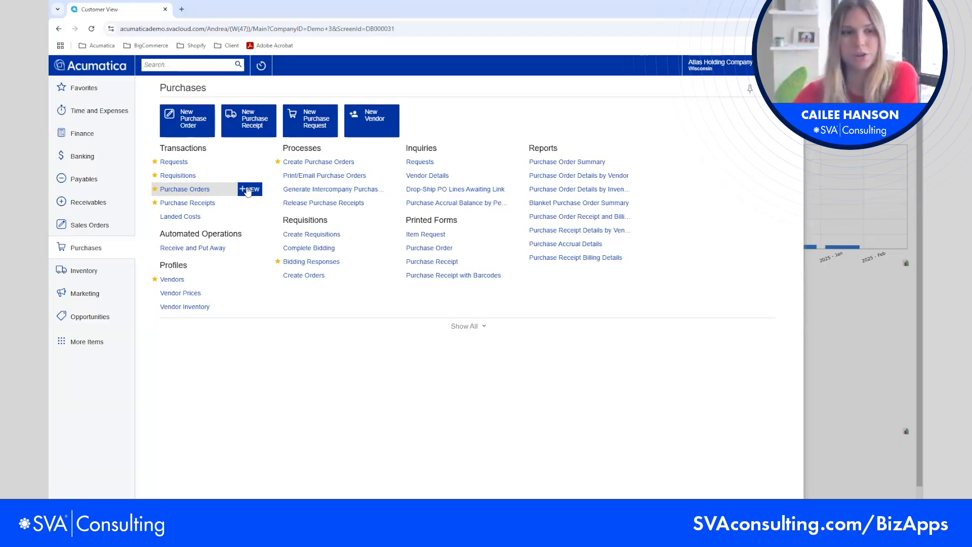
pyautogui.click(185, 191)
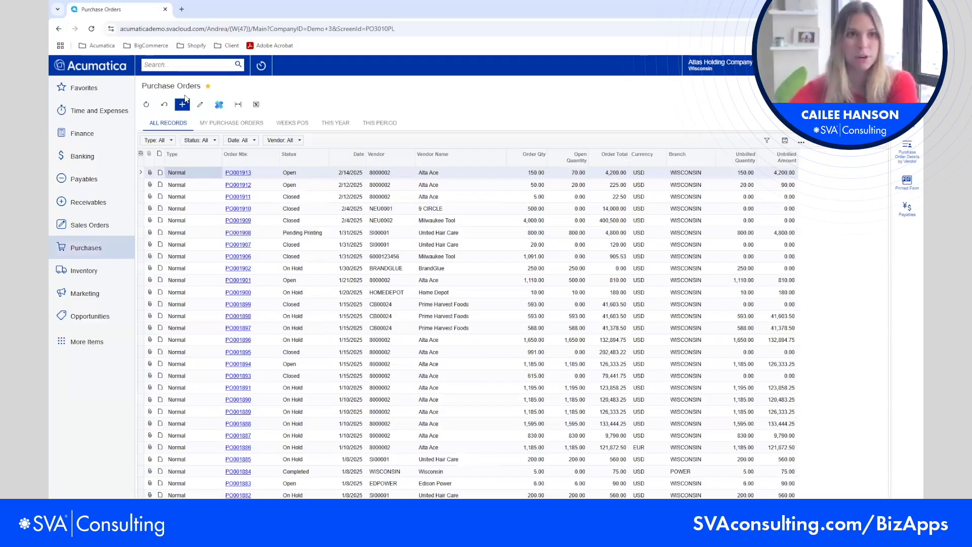
pyautogui.click(200, 105)
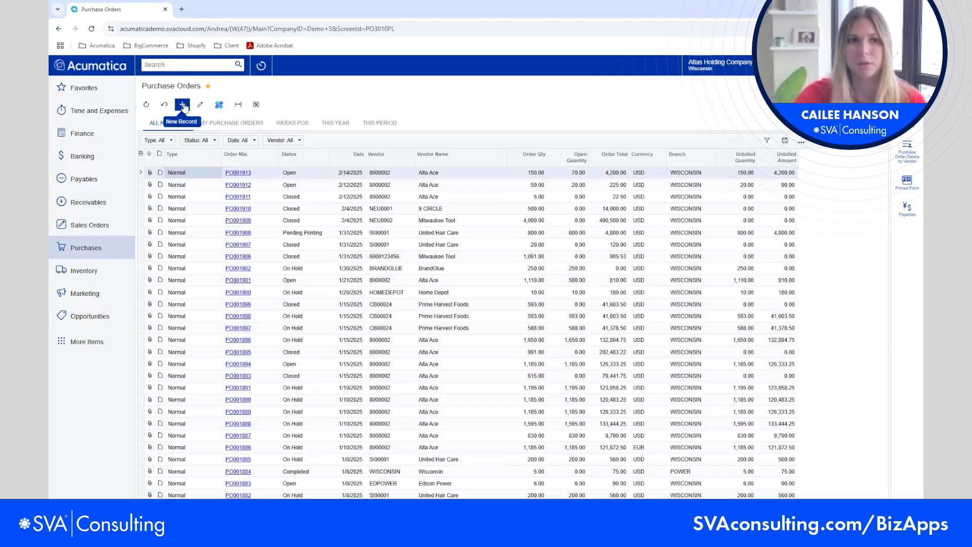
pyautogui.click(101, 248)
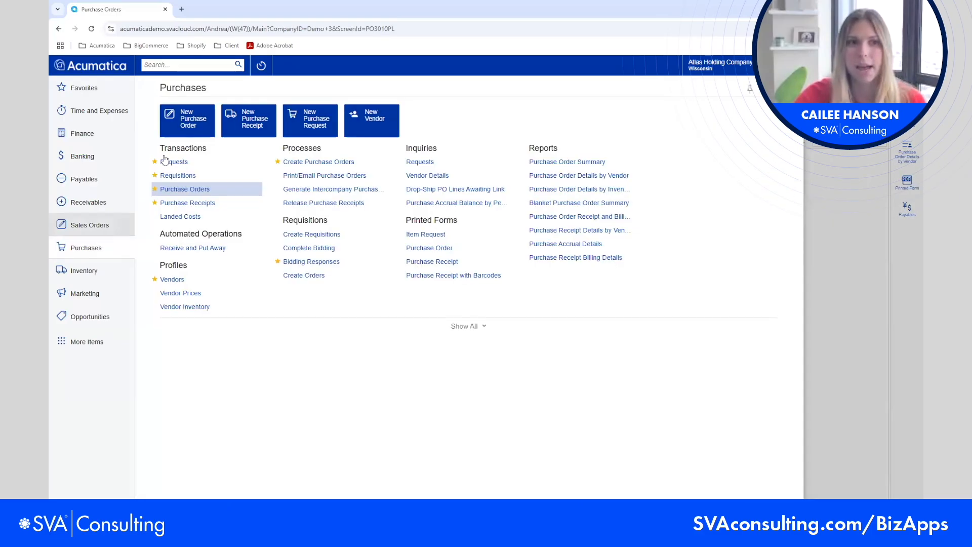
pyautogui.click(185, 122)
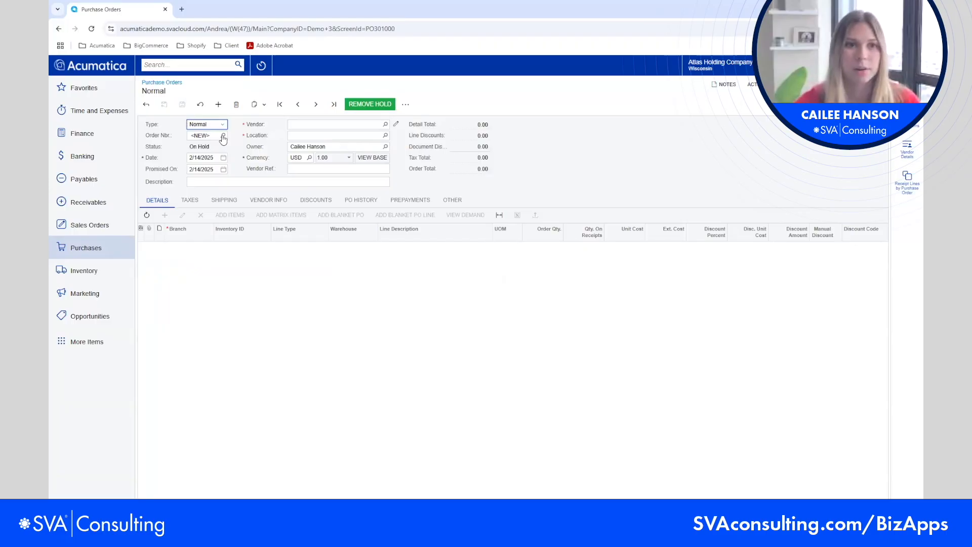
pyautogui.click(365, 127)
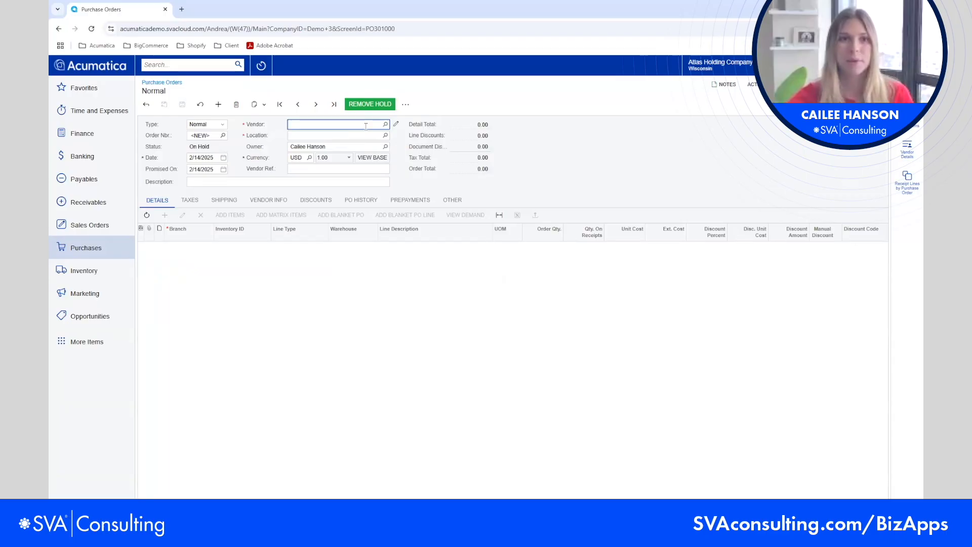
pyautogui.write('alta')
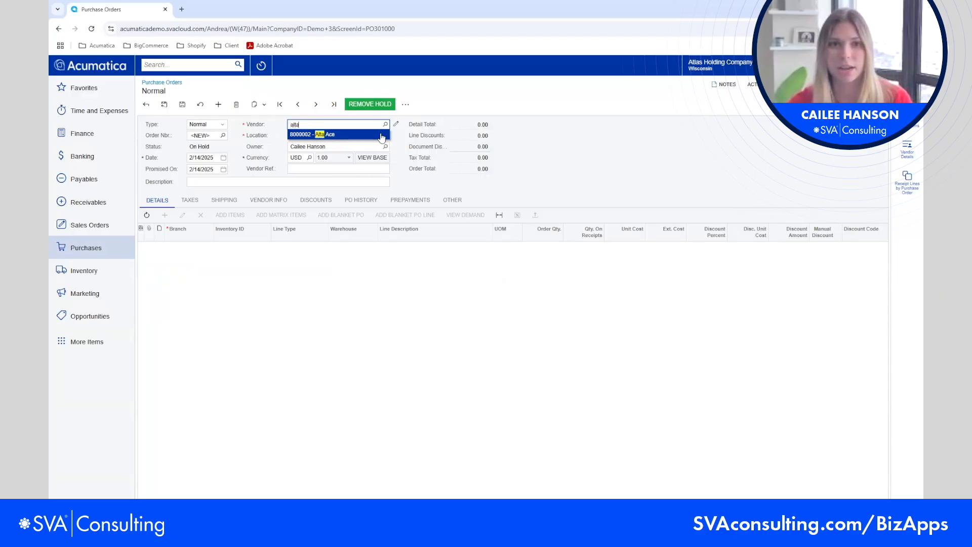
pyautogui.press('BackSpace')
pyautogui.press('BackSpace')
pyautogui.press('BackSpace')
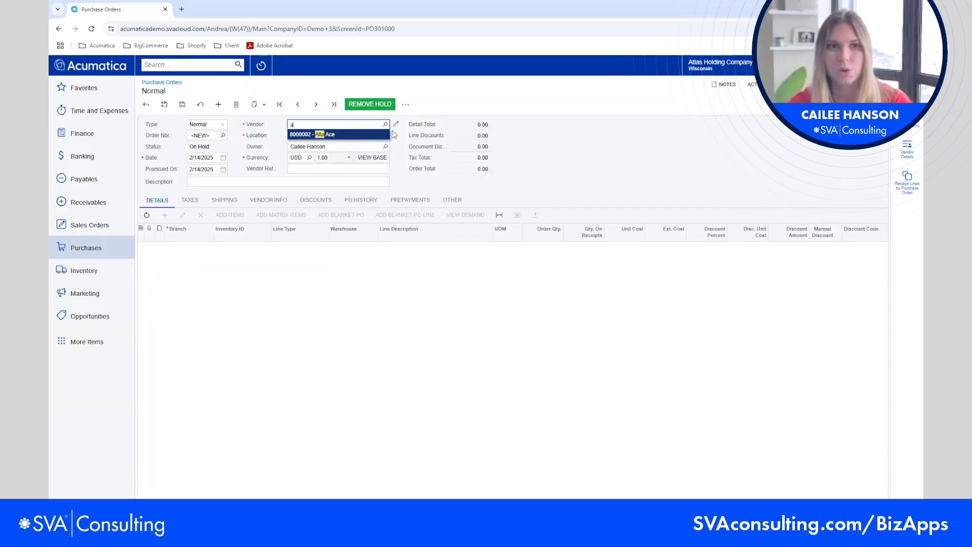
pyautogui.press('BackSpace')
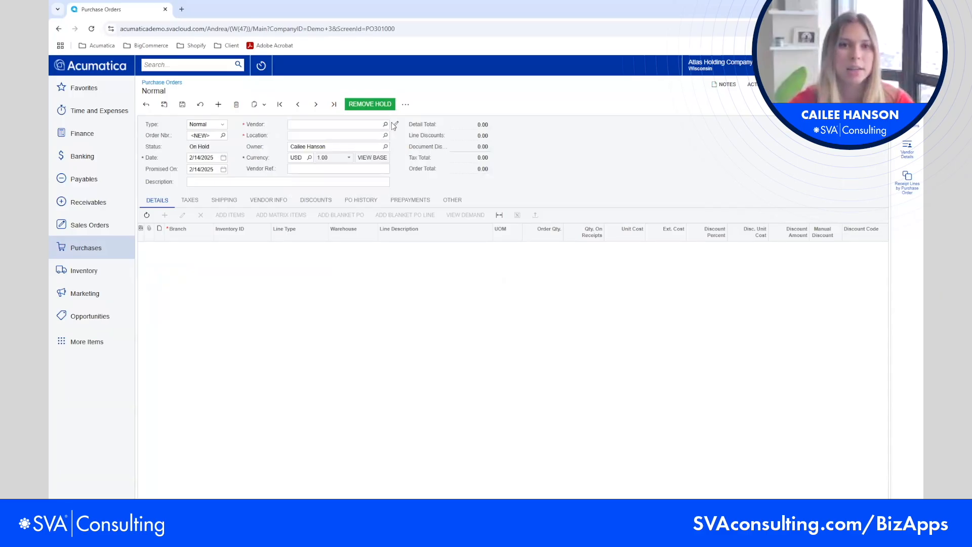
# Step: Set the order's vendor to Alta Ace from the vendor list and look over that vendor's available locations
pyautogui.click(386, 125)
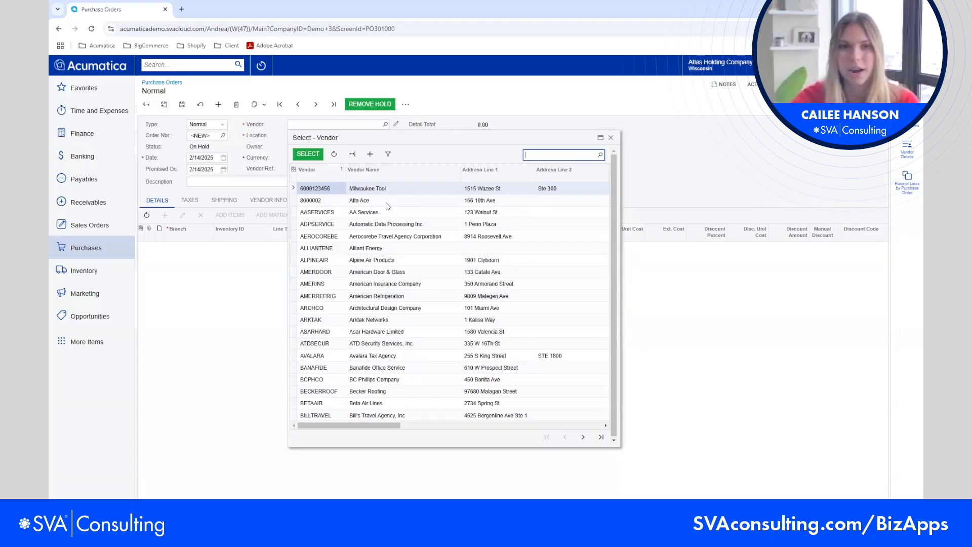
pyautogui.doubleClick(370, 200)
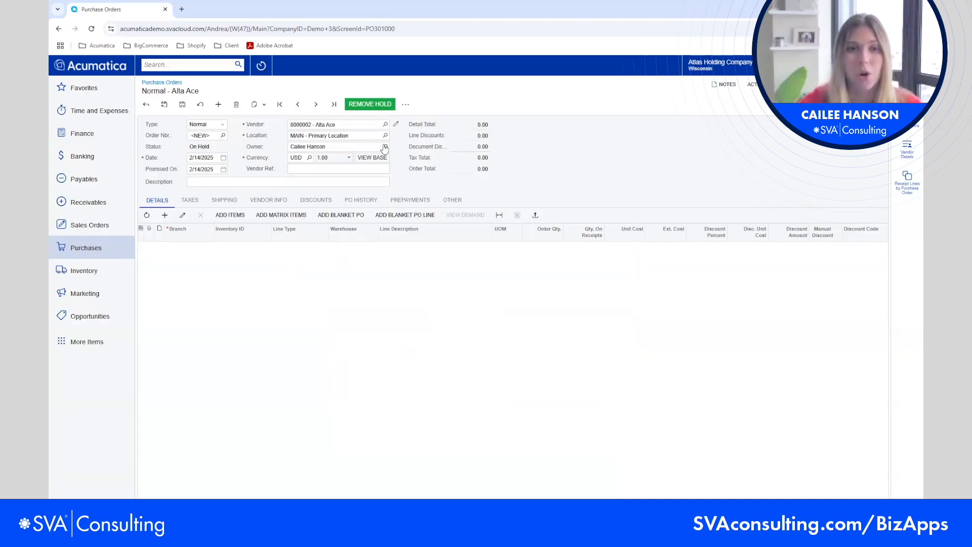
pyautogui.click(386, 137)
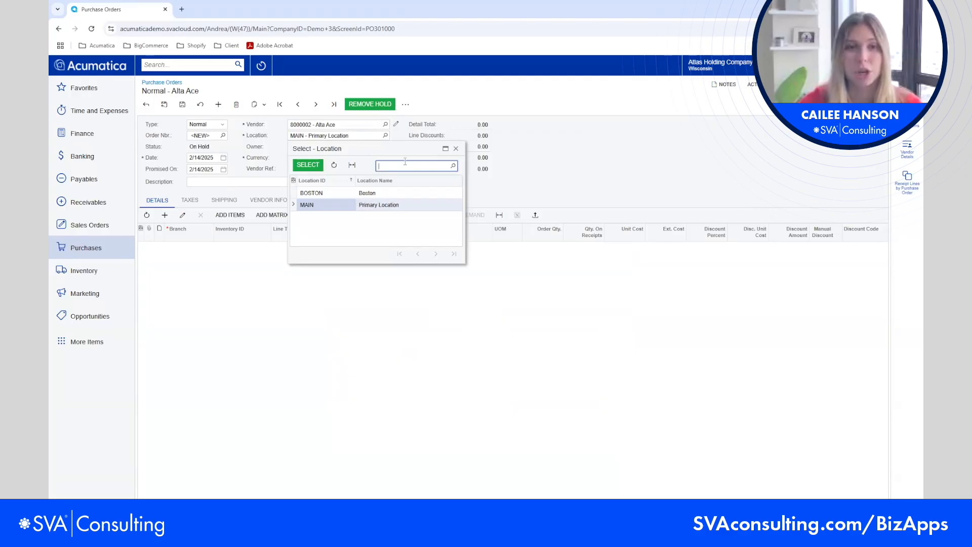
pyautogui.click(401, 138)
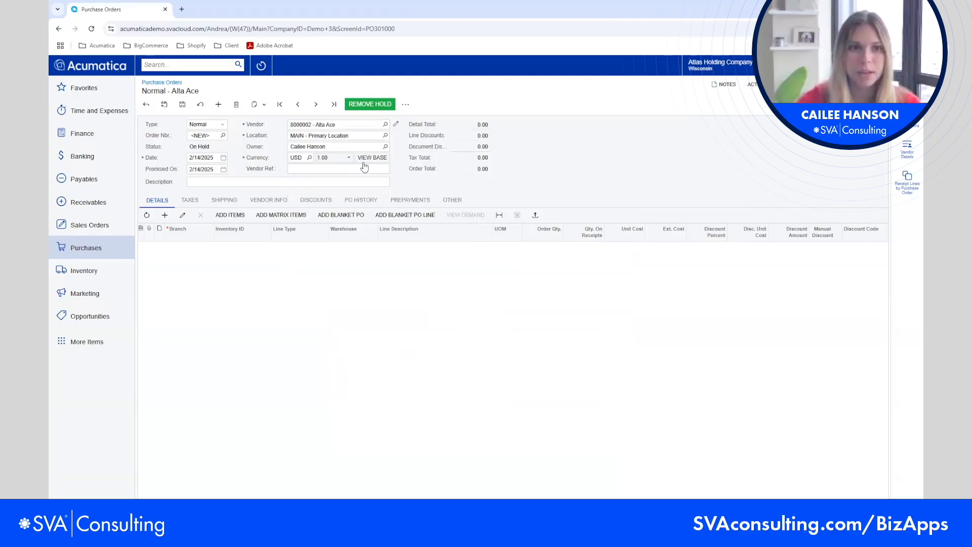
# Step: Enter the vendor's reference number in the purchase order header
pyautogui.click(357, 170)
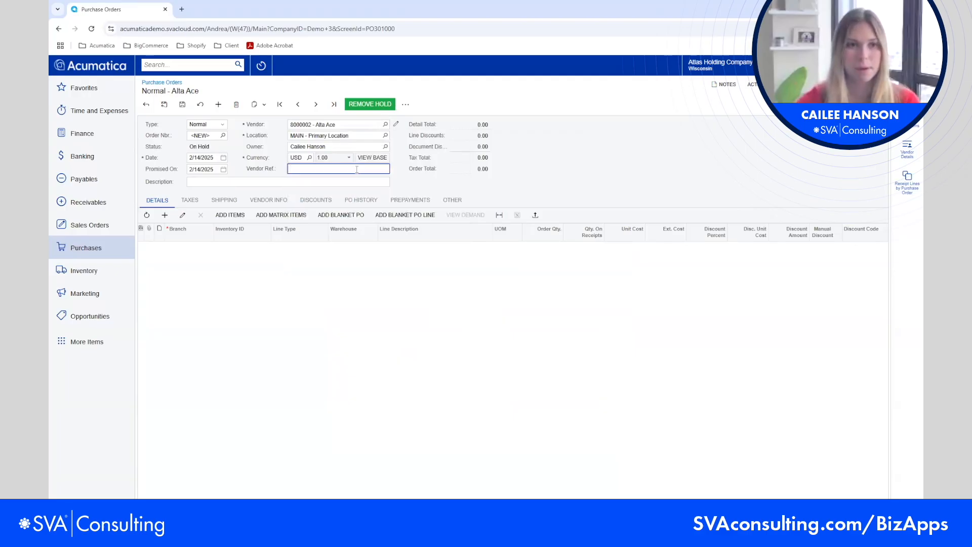
pyautogui.write('904566')
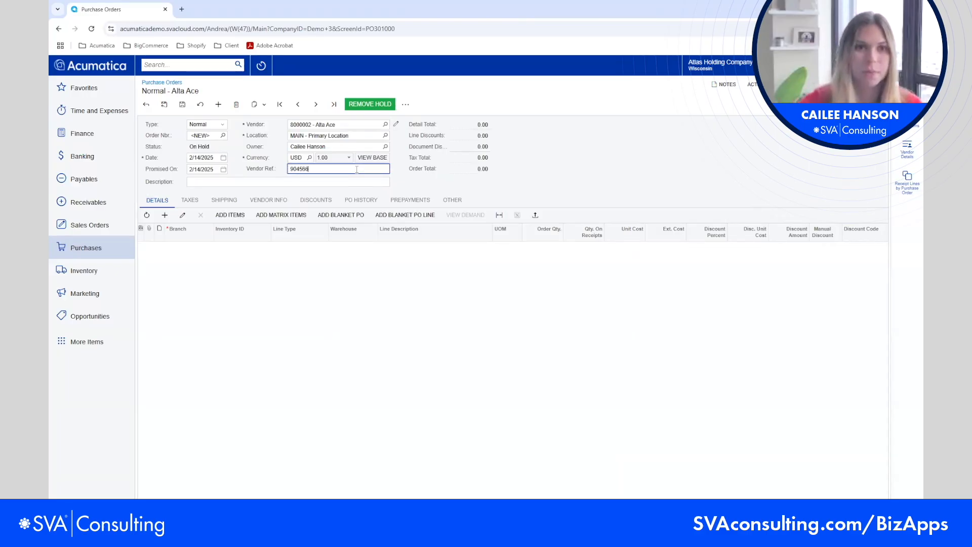
pyautogui.click(404, 186)
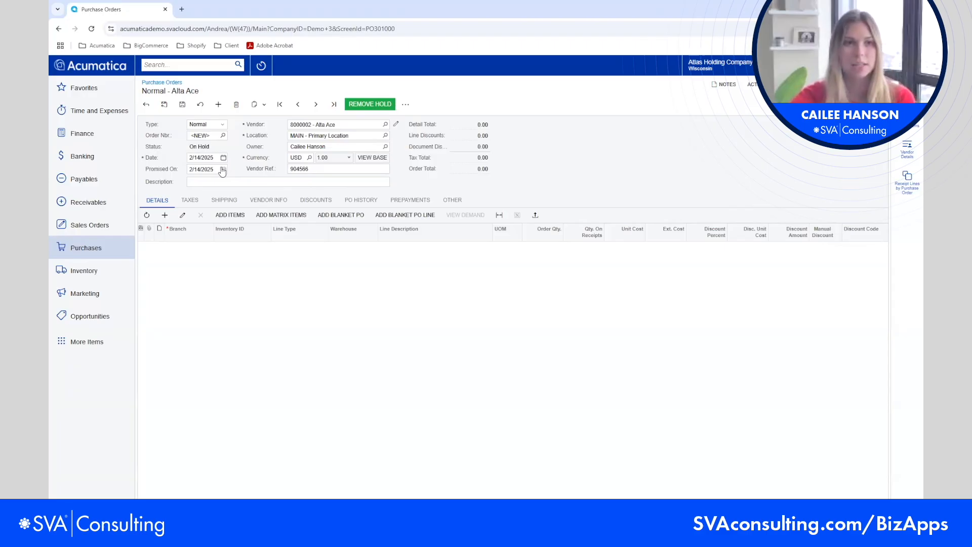
# Step: Set the order's promised date to 2/18/2025 and save the purchase order
pyautogui.click(225, 170)
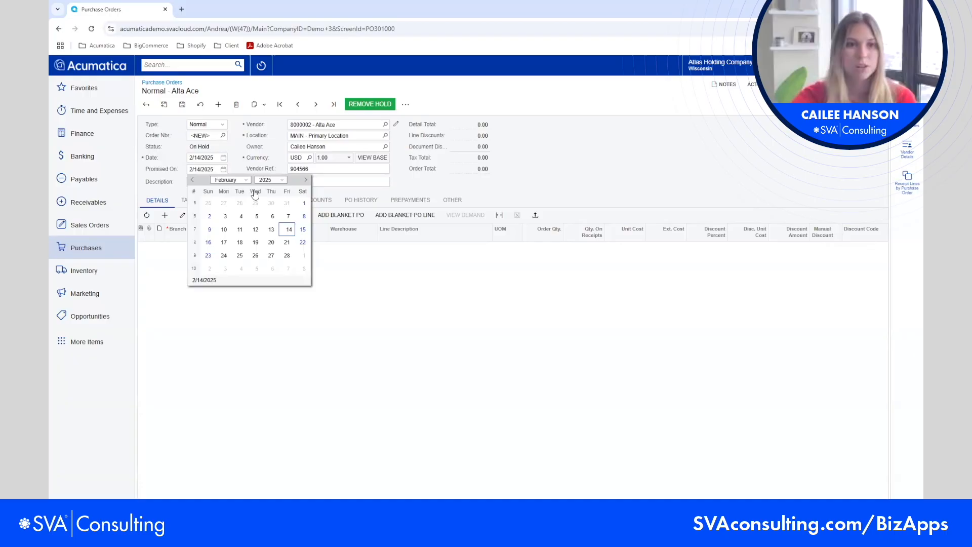
pyautogui.click(240, 243)
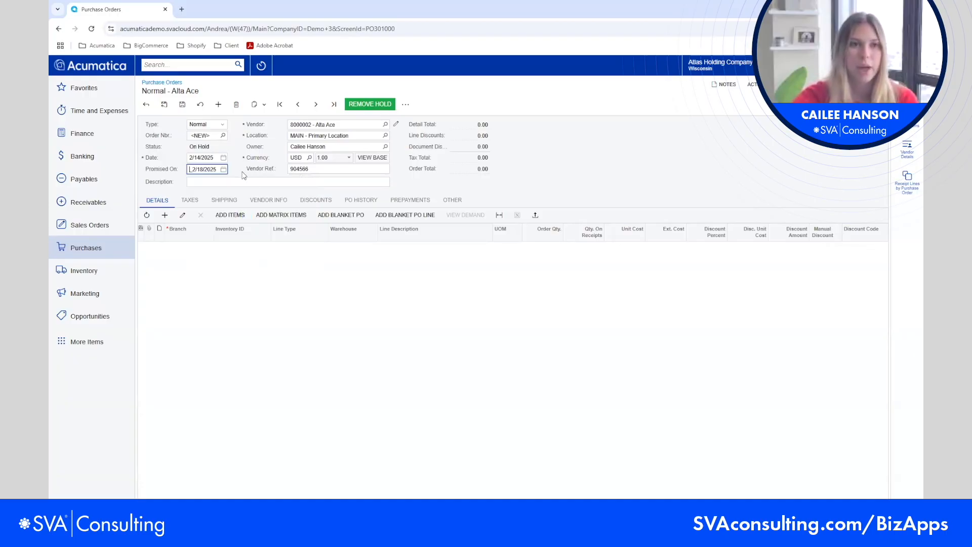
pyautogui.click(181, 106)
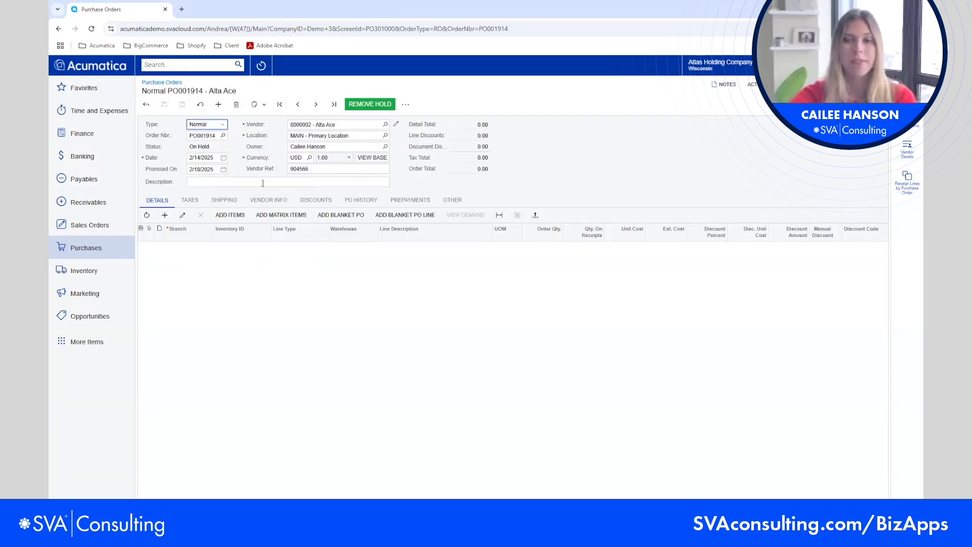
# Step: Add an order line for inventory item AALEGO500, Lego 500 piece set, searching the items for "lego"
pyautogui.click(164, 215)
pyautogui.click(240, 247)
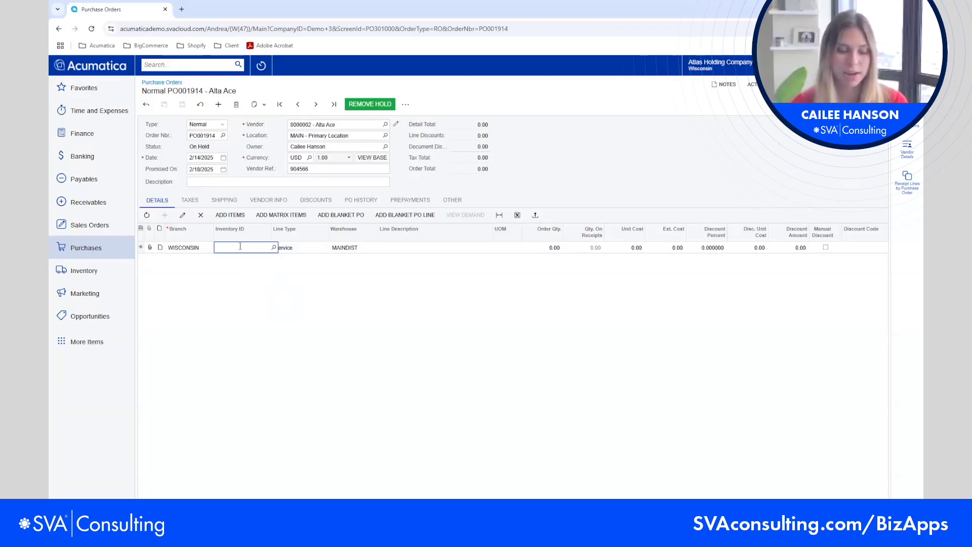
pyautogui.write('lego')
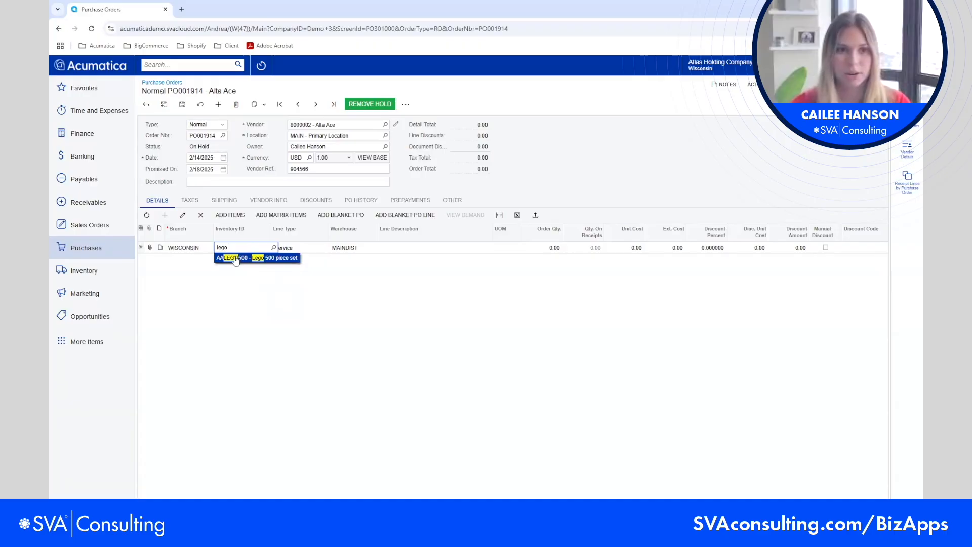
pyautogui.click(273, 247)
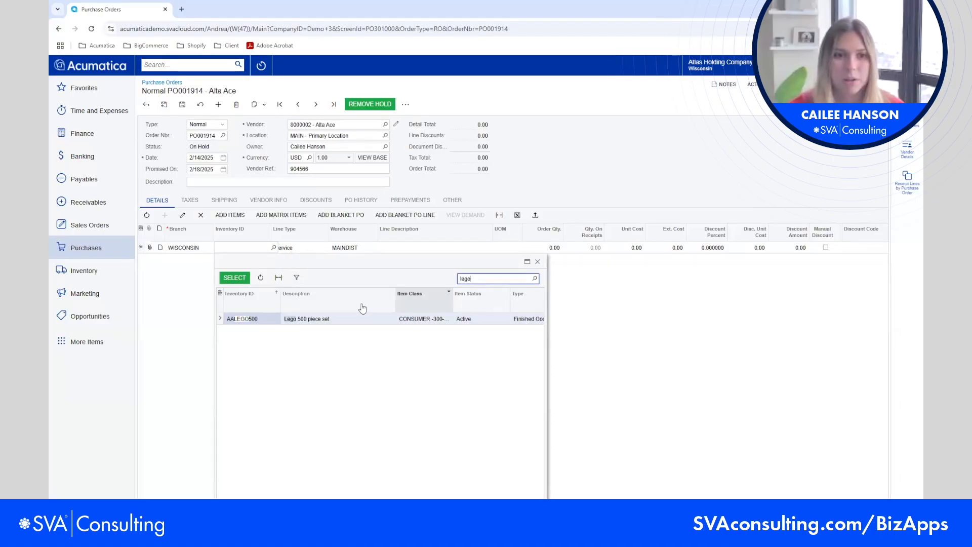
pyautogui.doubleClick(302, 319)
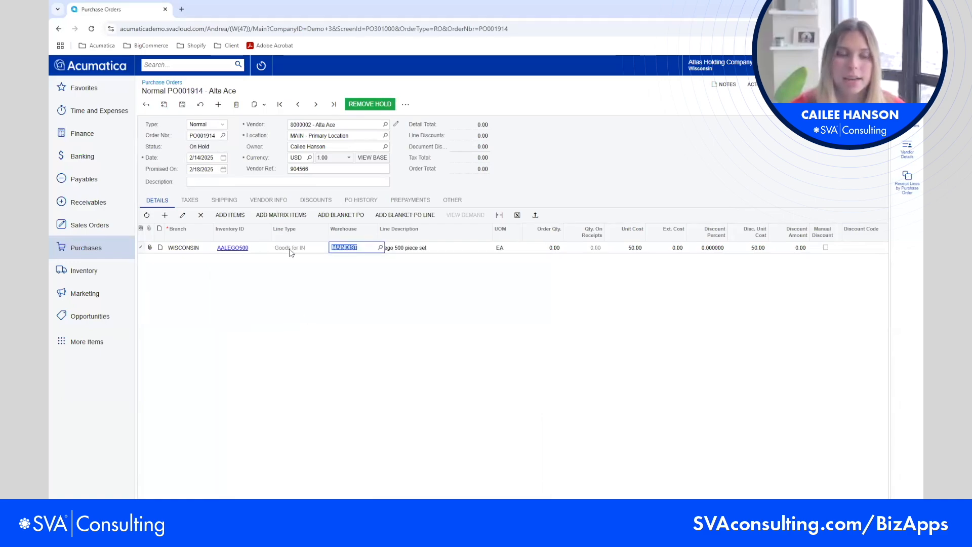
# Step: Set the Lego line's order quantity to 100, leaving its other fields as they are, and save the purchase order
pyautogui.click(459, 247)
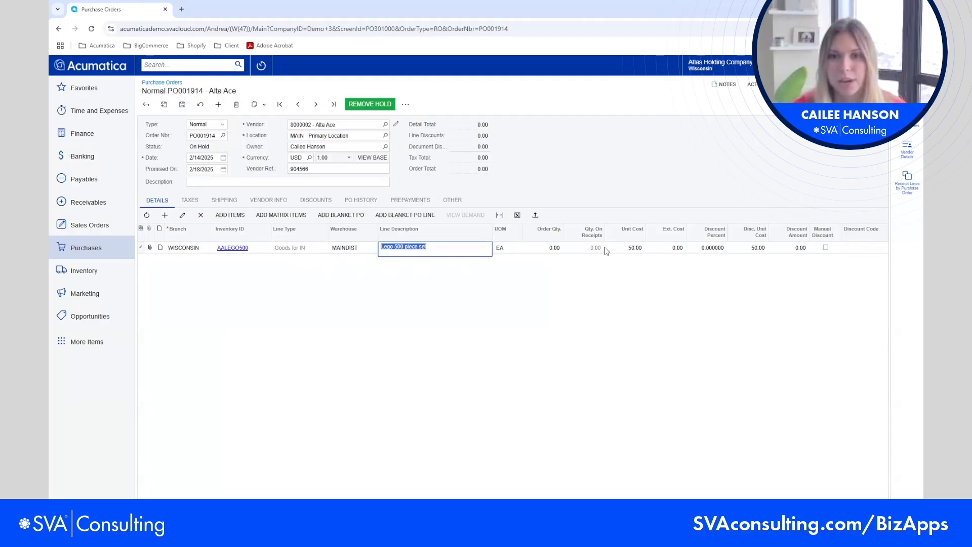
pyautogui.click(523, 249)
pyautogui.click(503, 249)
pyautogui.click(524, 248)
pyautogui.click(496, 279)
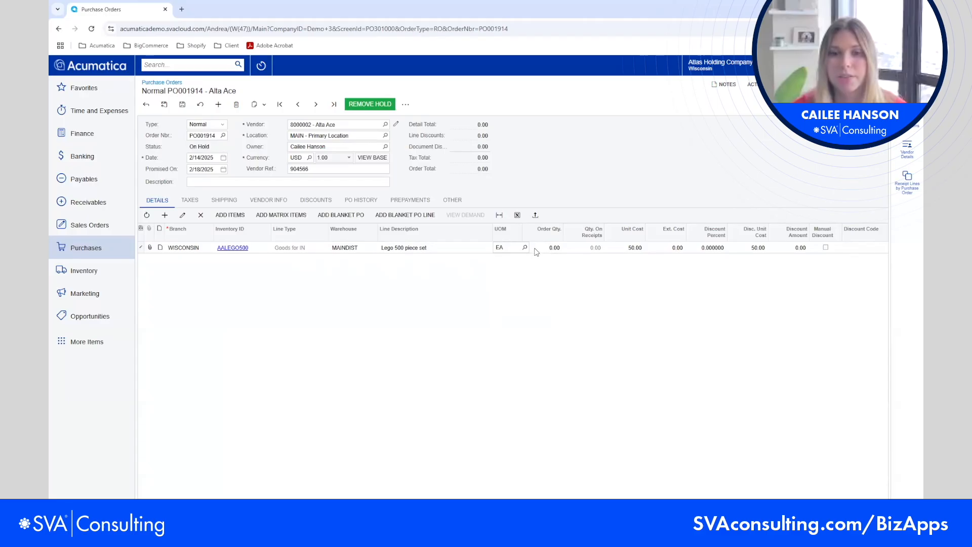
pyautogui.click(627, 248)
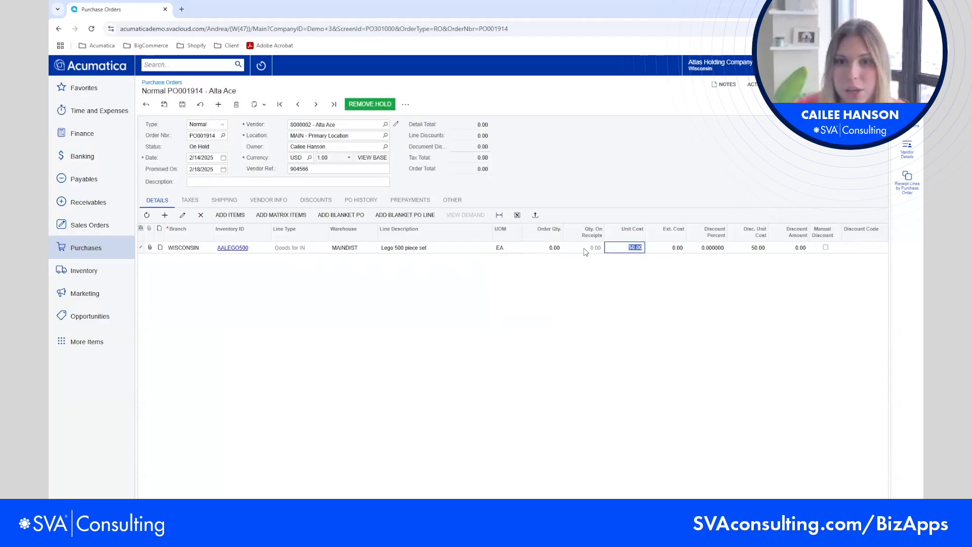
pyautogui.click(552, 248)
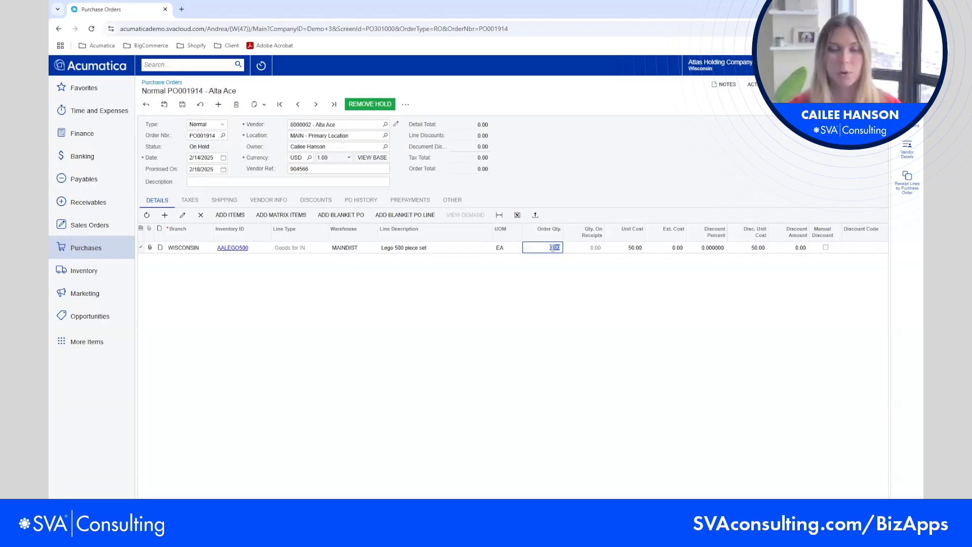
pyautogui.click(553, 248)
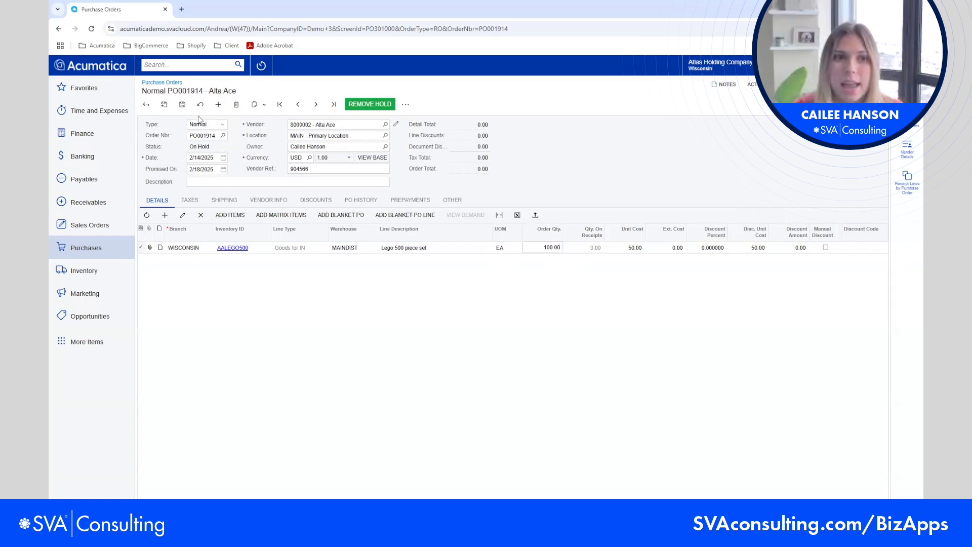
pyautogui.click(184, 105)
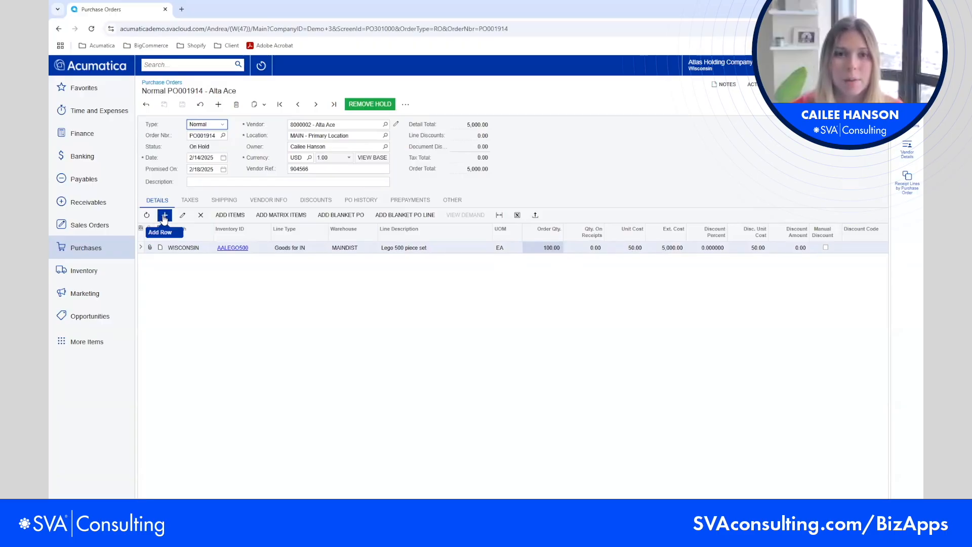
# Step: Open the inventory lookup for adding more items to the order and stop limiting it to the vendor's own items
pyautogui.click(229, 215)
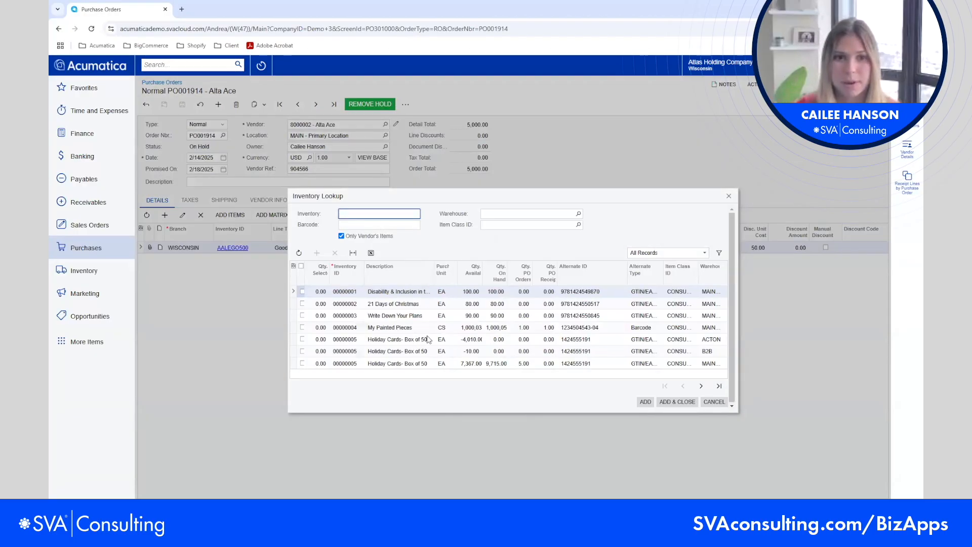
pyautogui.click(342, 236)
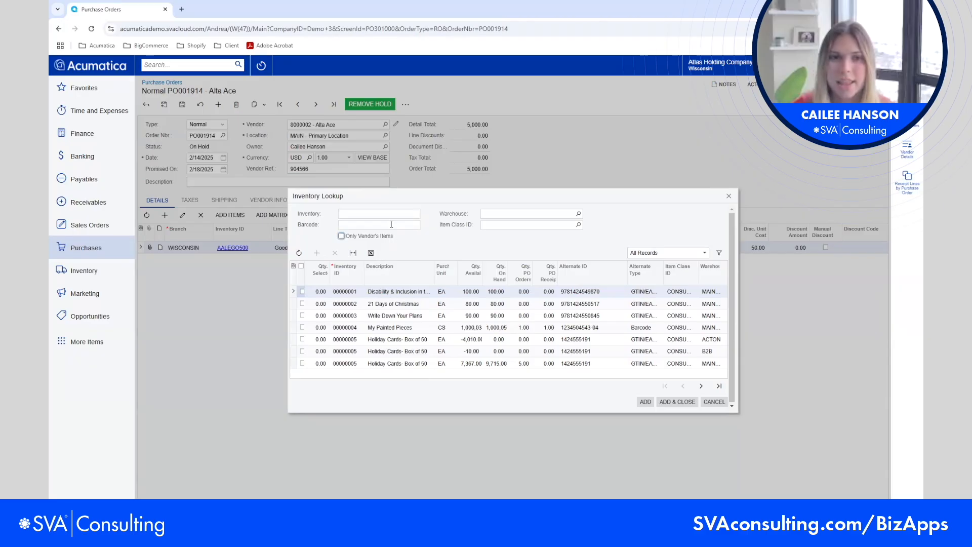
pyautogui.moveTo(391, 195); pyautogui.dragTo(378, 167)
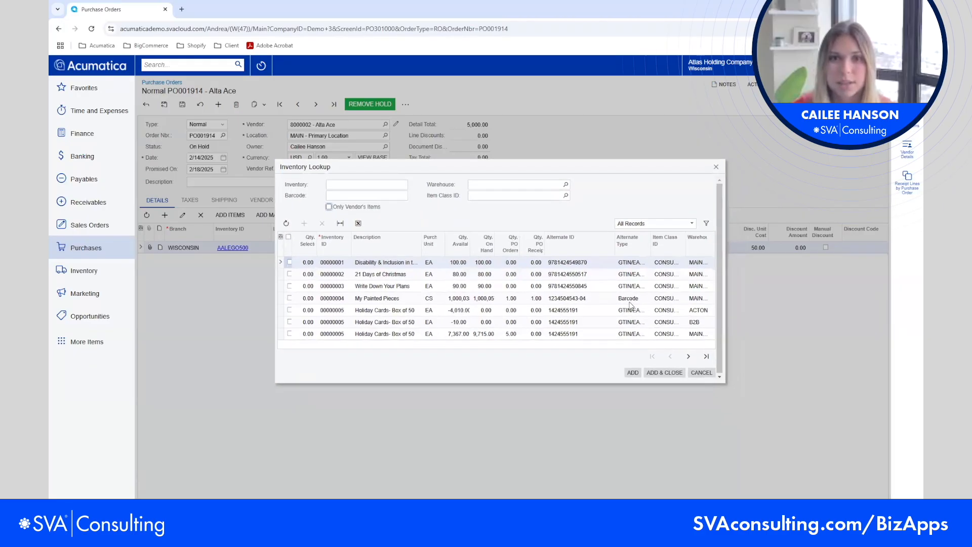
# Step: Filter the inventory lookup to the CONSUMER item class (Consumer / Retail Goods) and browse through the filtered items
pyautogui.click(565, 198)
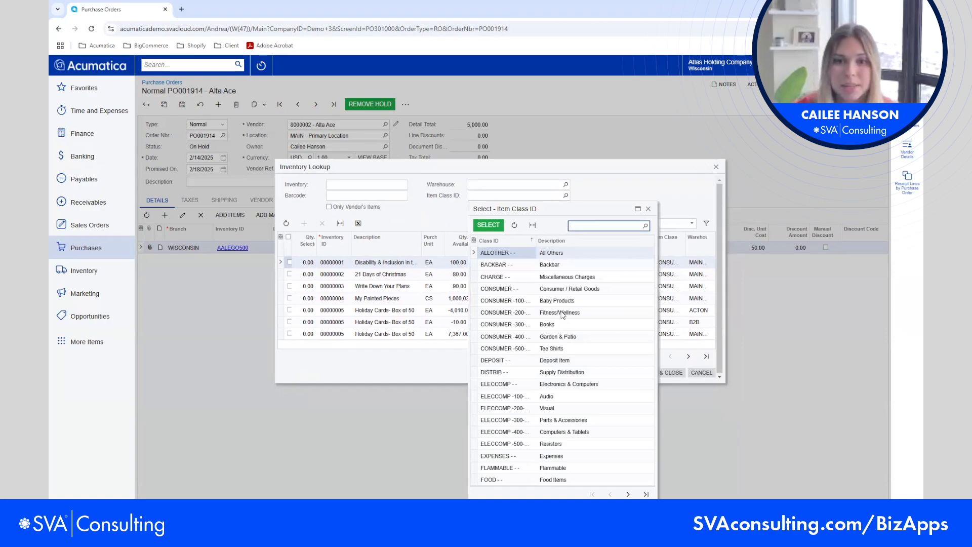
pyautogui.doubleClick(564, 291)
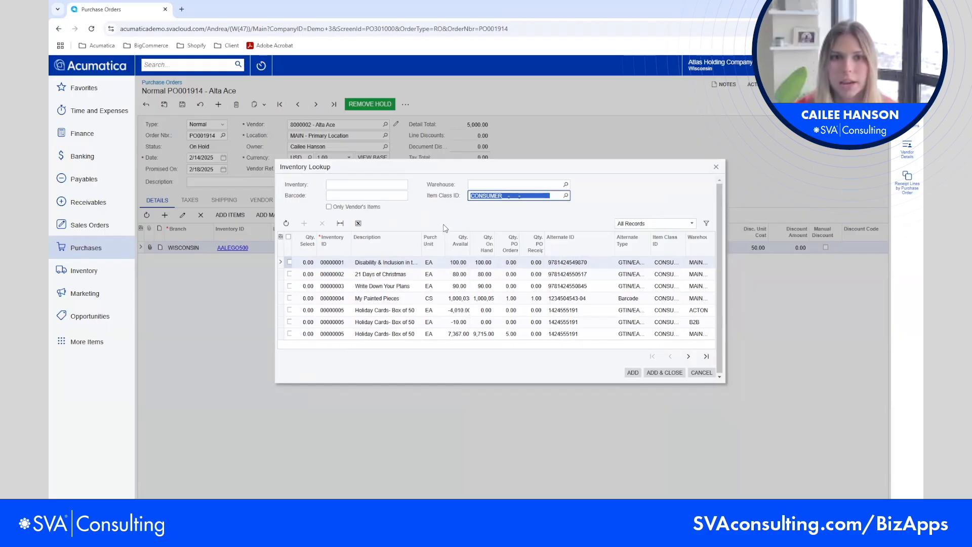
pyautogui.click(688, 356)
pyautogui.click(687, 357)
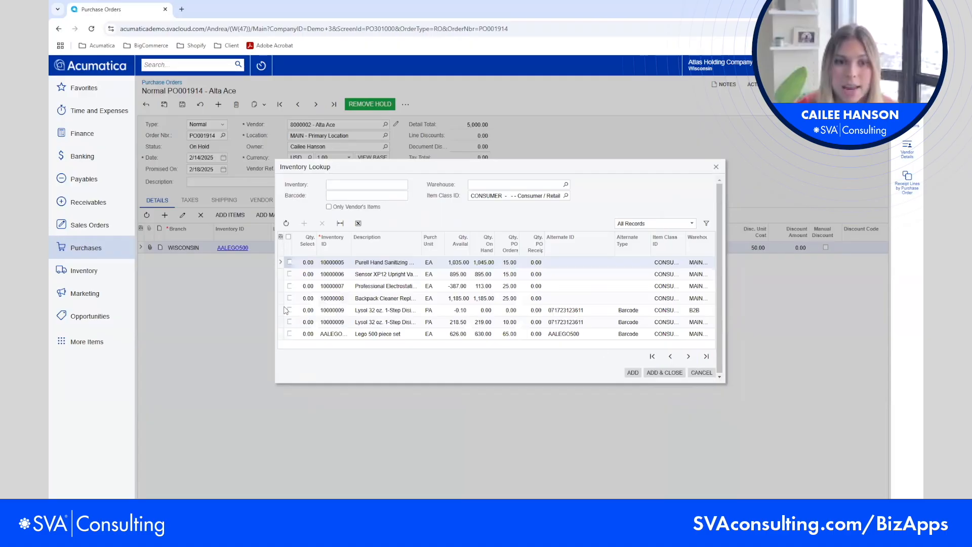
# Step: Mark the five item rows from 10000005 through the first 10000009 row in the inventory lookup for adding
pyautogui.click(290, 262)
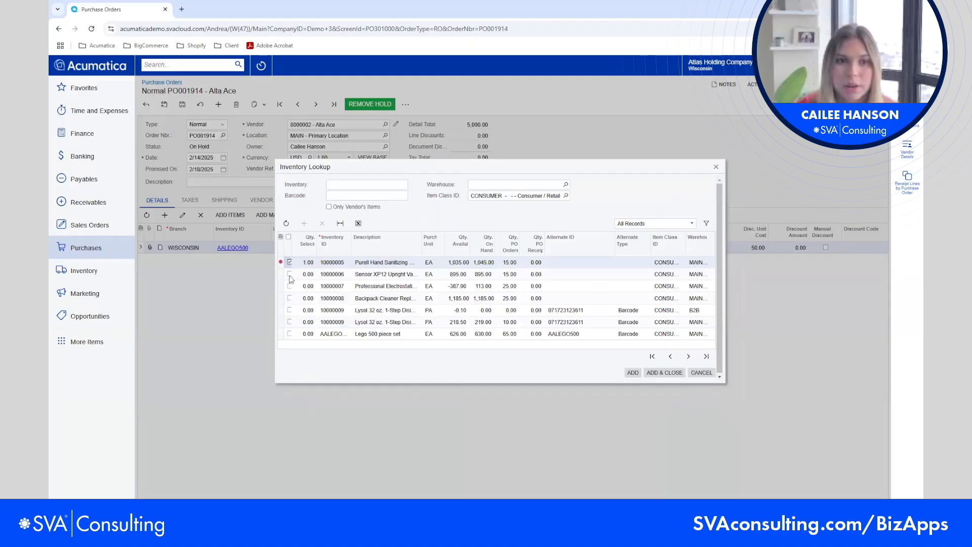
pyautogui.click(290, 274)
pyautogui.click(290, 286)
pyautogui.click(290, 298)
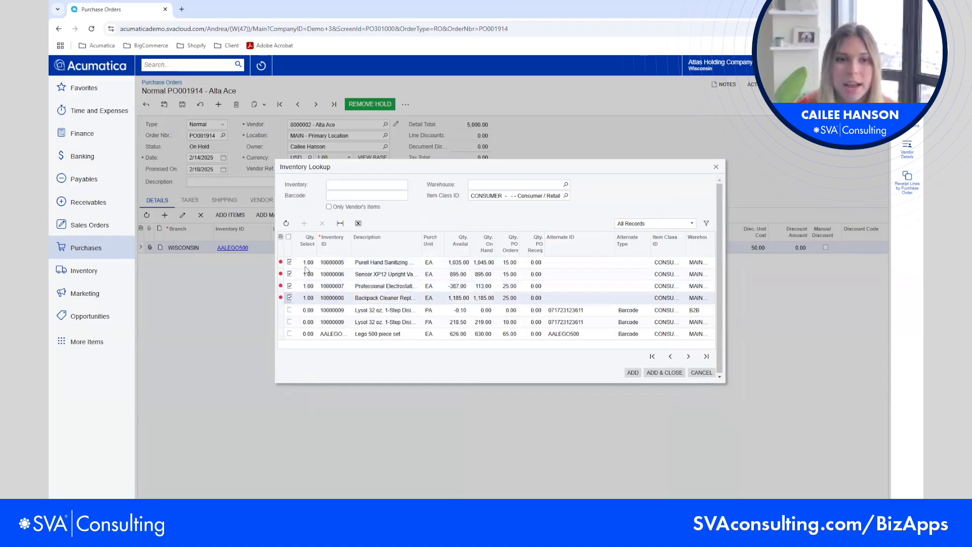
pyautogui.click(289, 310)
# Step: Set the selected quantities to 10 for item 10000005, 12 for 10000006, 12 for 10000007 and 15 for 10000008
pyautogui.click(307, 262)
pyautogui.write('10')
pyautogui.press('Down')
pyautogui.write('12')
pyautogui.press('Down')
pyautogui.write('12')
pyautogui.press('Down')
pyautogui.write('15')
pyautogui.press('Down')
# Step: Unmark items 10000009, 10000008, 10000007 and 10000006, keeping only the Purell Hand Sanitizing Wipes selected
pyautogui.click(290, 310)
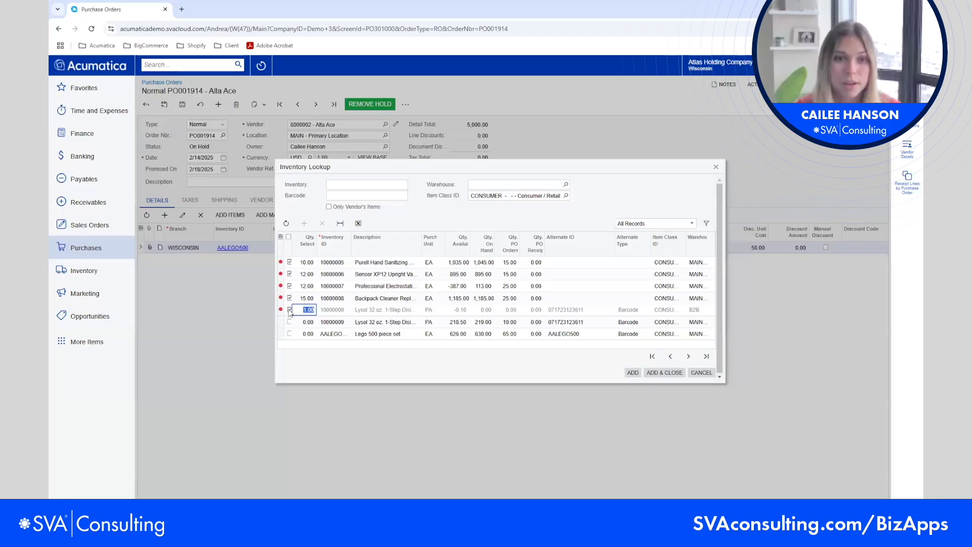
pyautogui.click(289, 298)
pyautogui.click(289, 286)
pyautogui.click(289, 274)
# Step: Set the selected quantity of item 10000005 to 20 and add it to the purchase order, closing the lookup
pyautogui.click(306, 262)
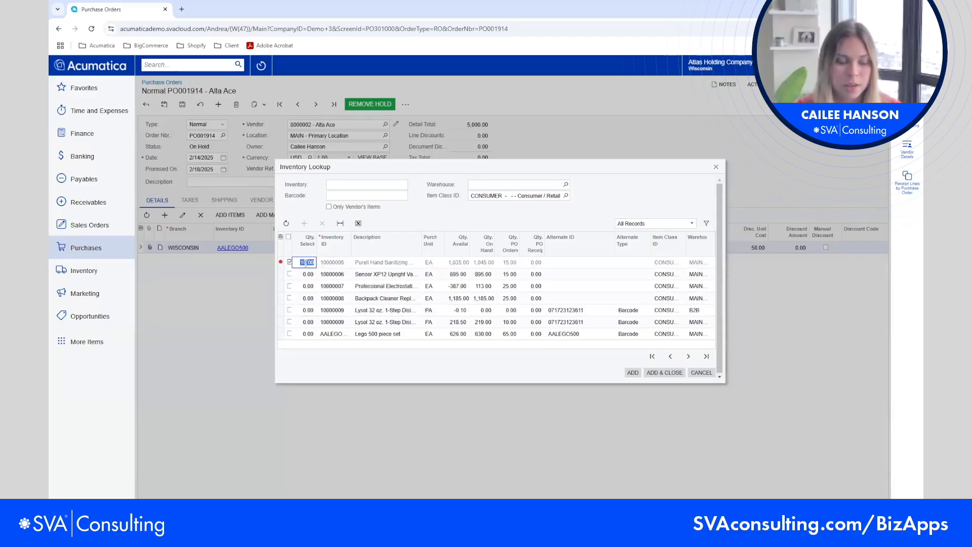
pyautogui.write('20')
pyautogui.click(648, 370)
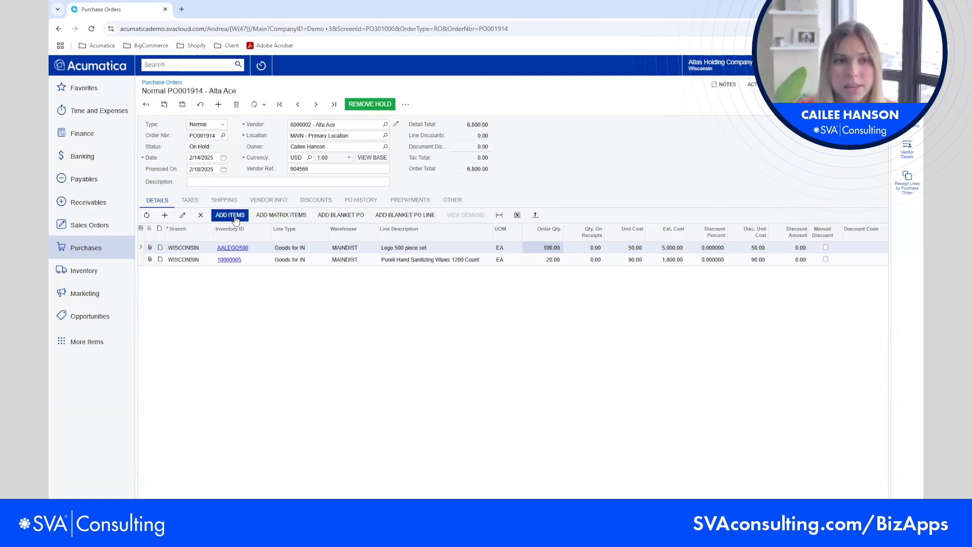
# Step: Save the Alta Ace purchase order and take it off hold
pyautogui.click(183, 105)
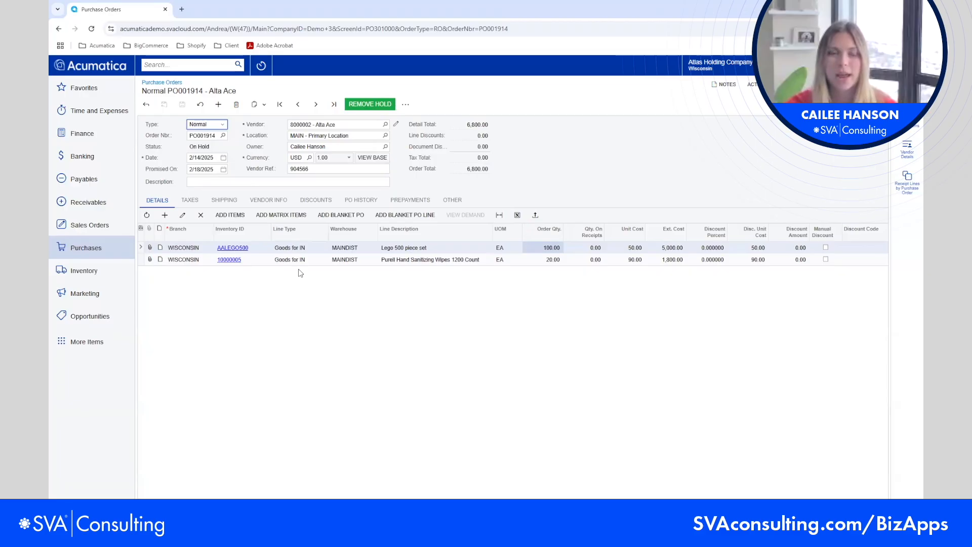
pyautogui.click(363, 105)
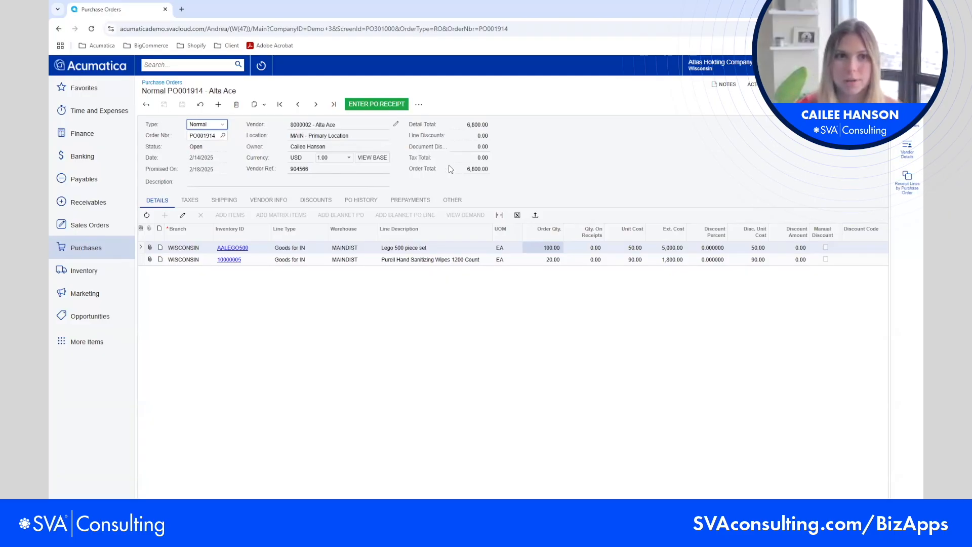
pyautogui.click(531, 180)
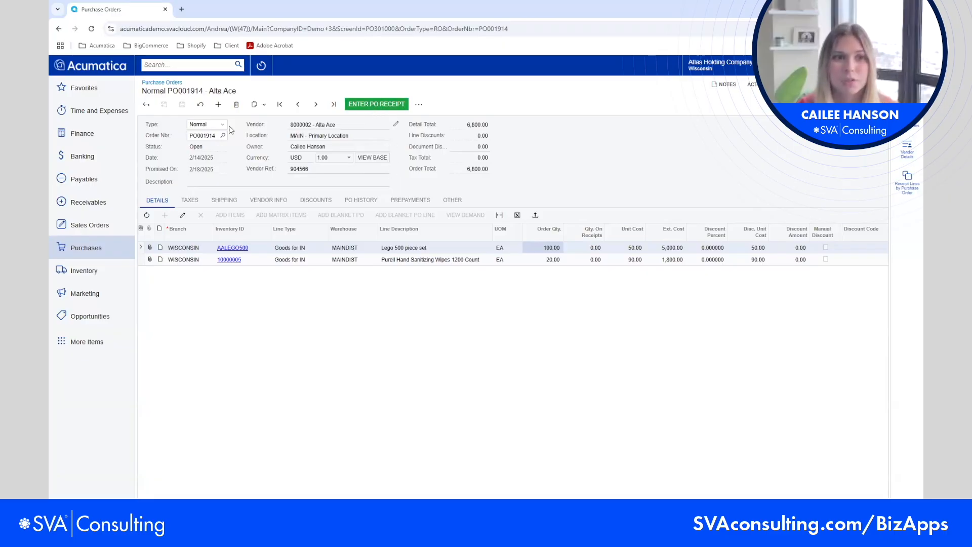
# Step: Return to the purchase orders list and reopen the new Alta Ace order from it
pyautogui.click(147, 105)
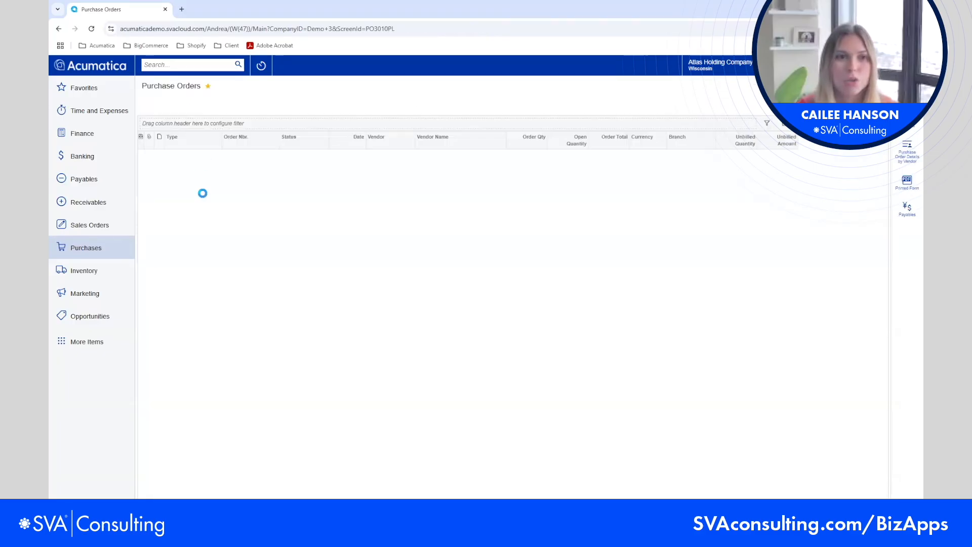
pyautogui.click(236, 174)
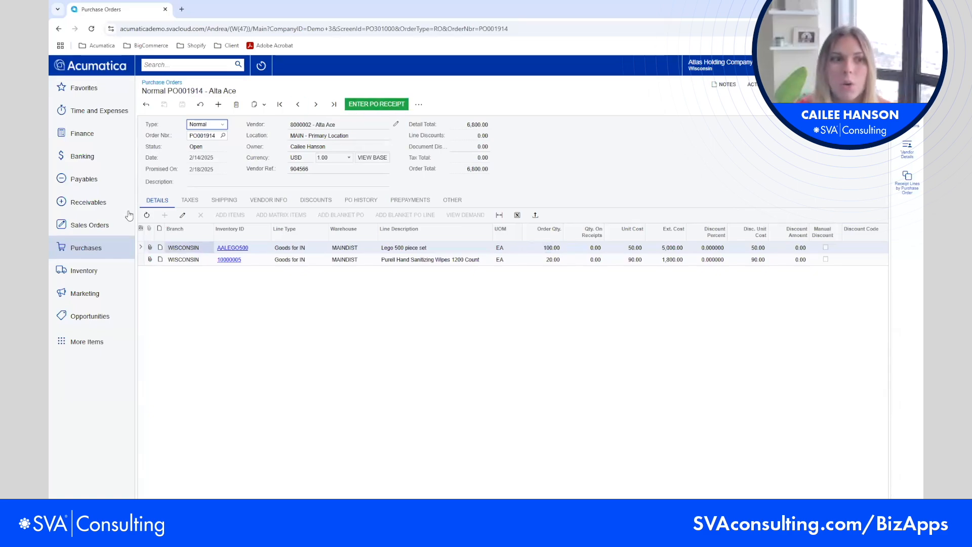
# Step: Create a new purchase receipt for vendor Alta Ace, finding the vendor with "alta", and save it
pyautogui.click(88, 249)
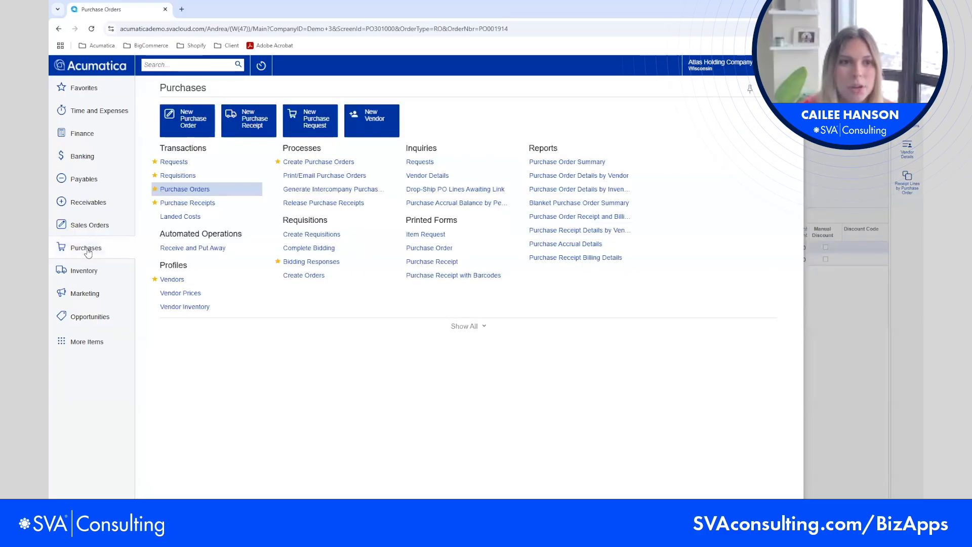
pyautogui.click(201, 205)
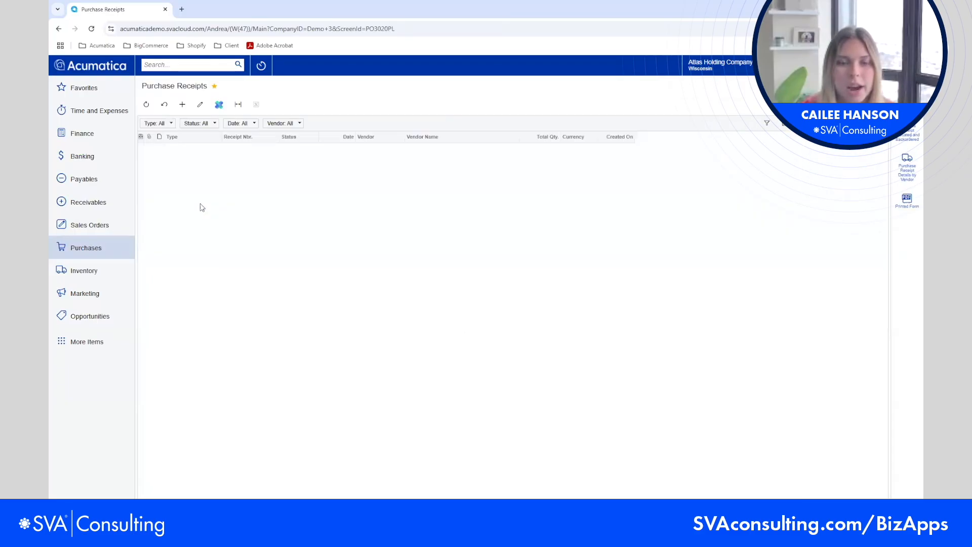
pyautogui.click(183, 105)
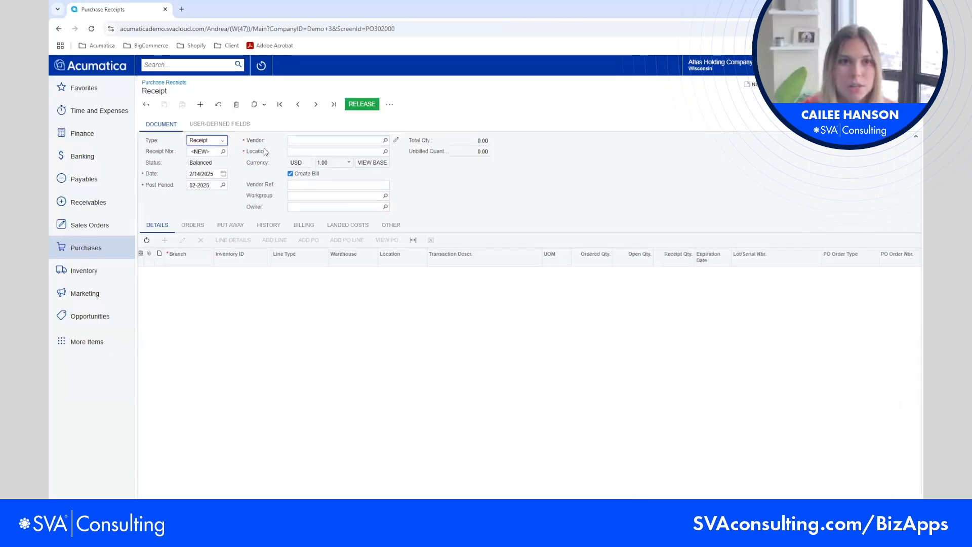
pyautogui.click(374, 140)
pyautogui.write('alta')
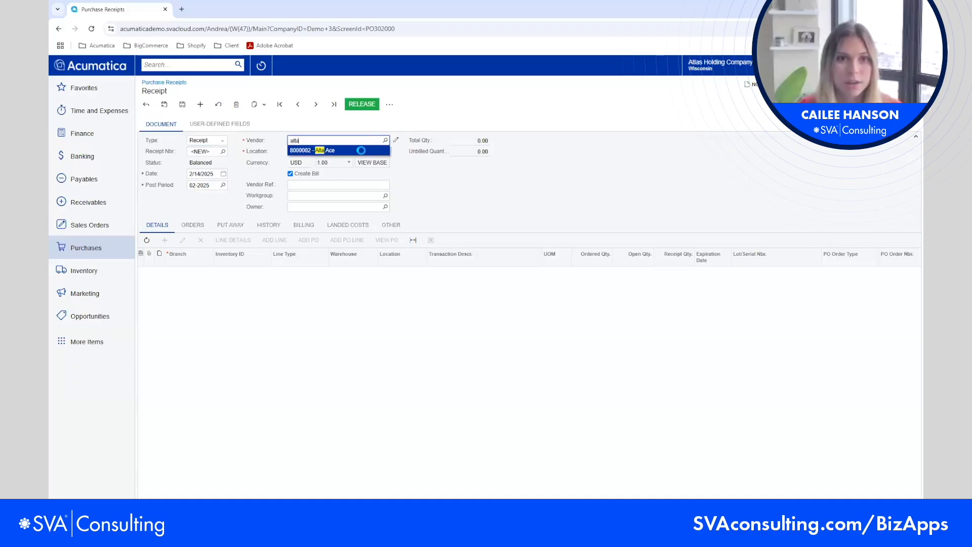
pyautogui.click(342, 148)
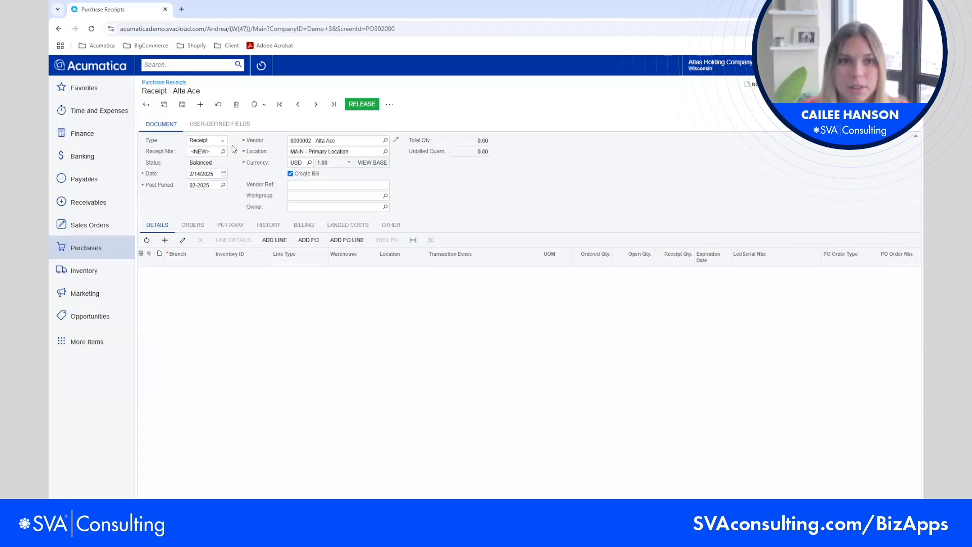
pyautogui.click(182, 104)
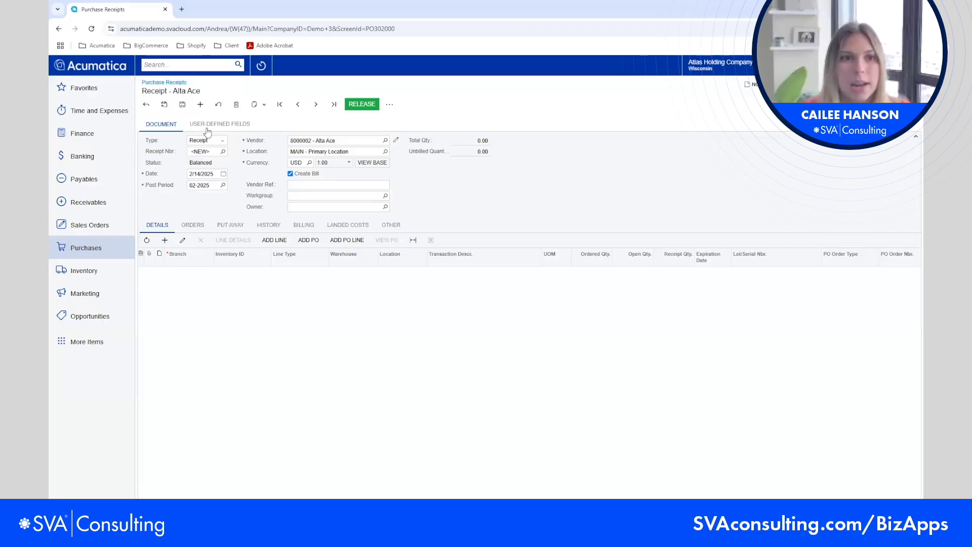
# Step: Add the new Alta Ace purchase order with vendor reference 904566 to the receipt and save the receipt
pyautogui.click(308, 241)
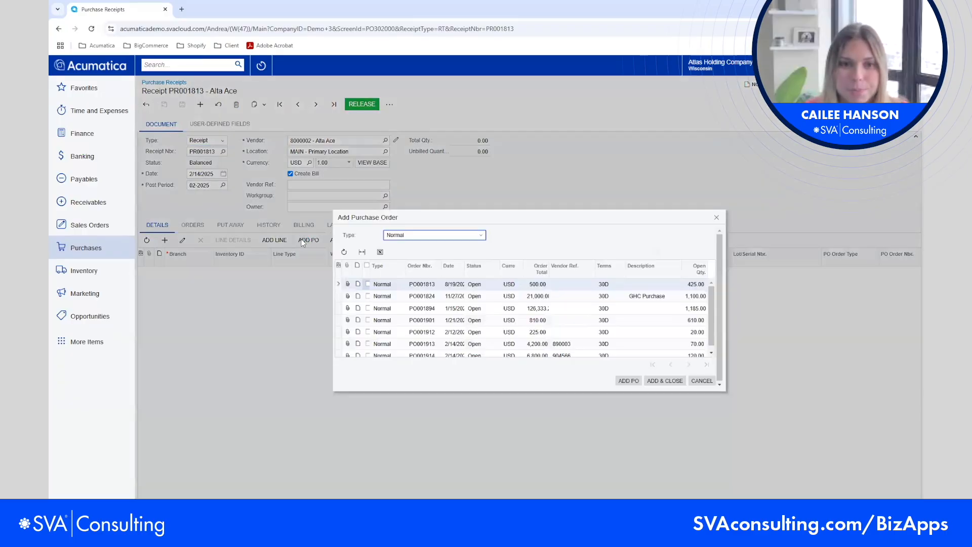
pyautogui.scroll(-1, 495, 326)
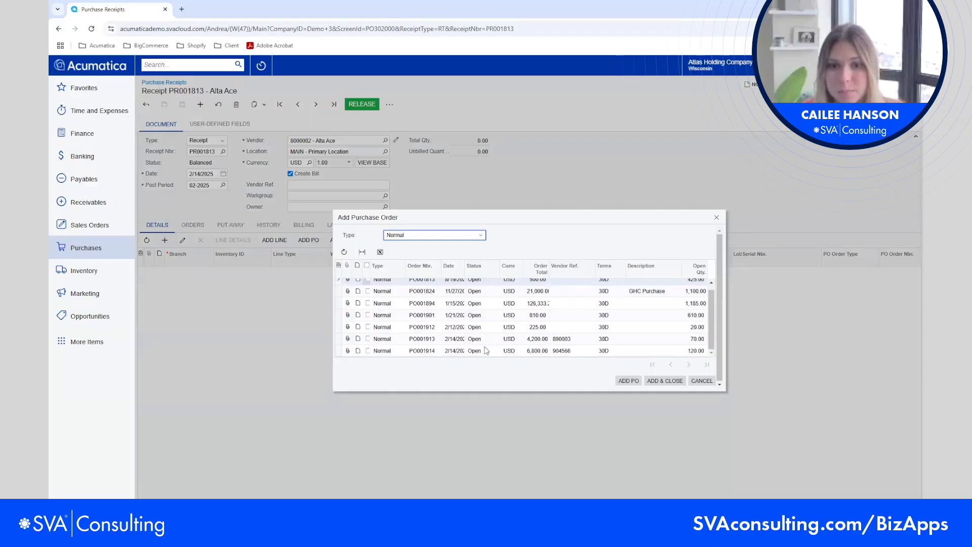
pyautogui.scroll(1, 433, 344)
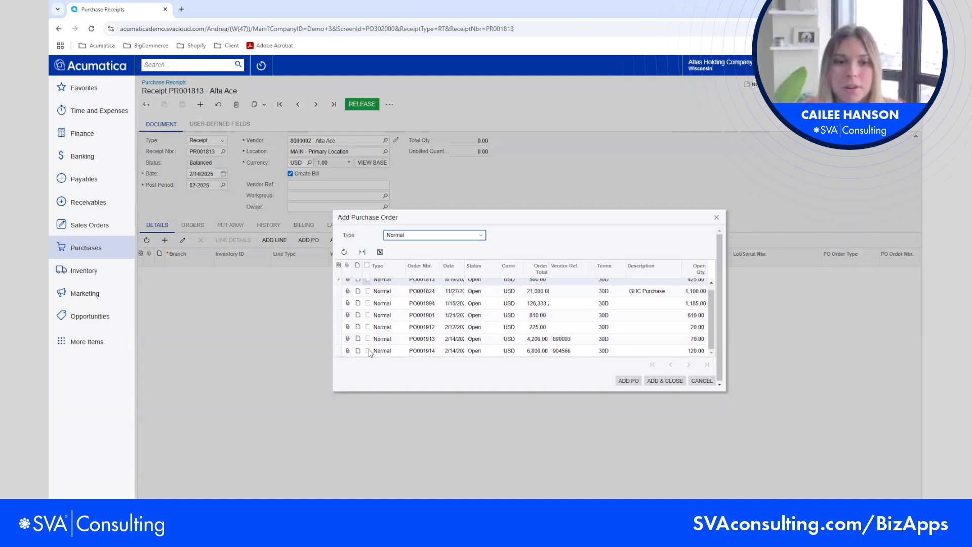
pyautogui.click(368, 351)
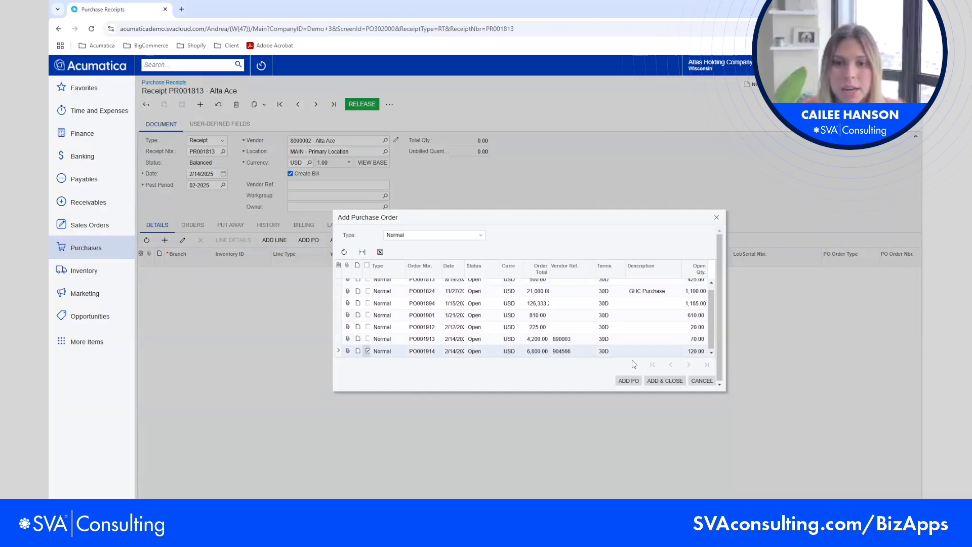
pyautogui.click(667, 382)
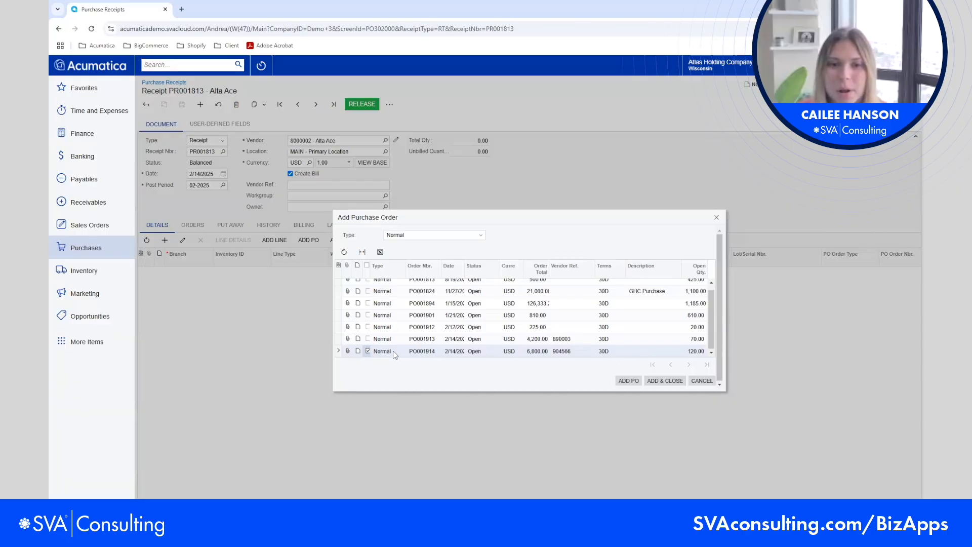
pyautogui.click(655, 382)
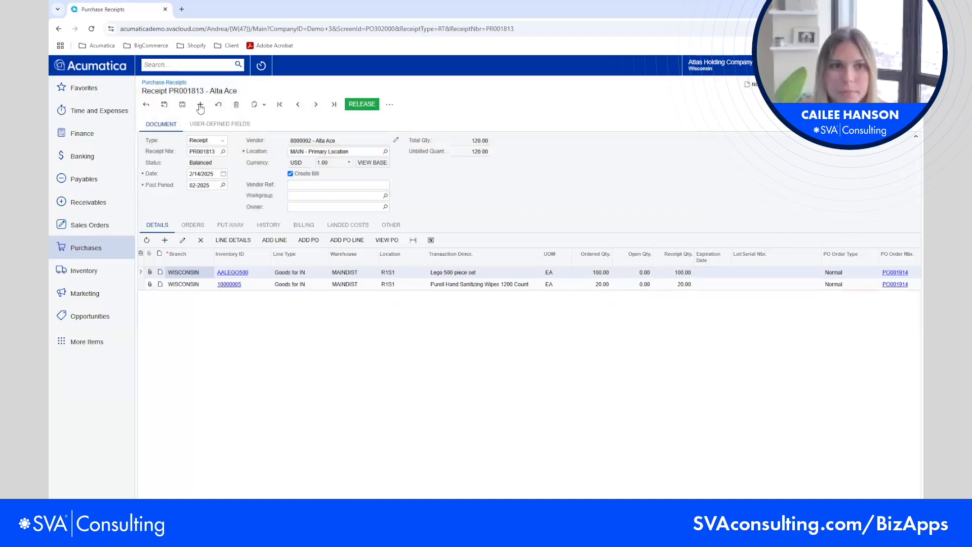
pyautogui.click(182, 104)
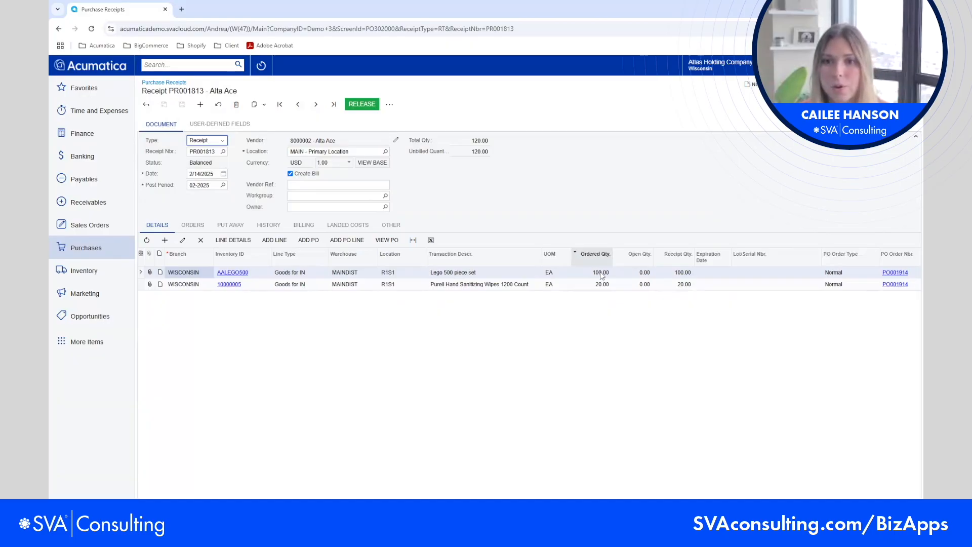
# Step: Check the receipt quantities of the Lego and Purell lines, leave them as they are, and release the receipt
pyautogui.click(680, 277)
pyautogui.click(679, 285)
pyautogui.click(677, 274)
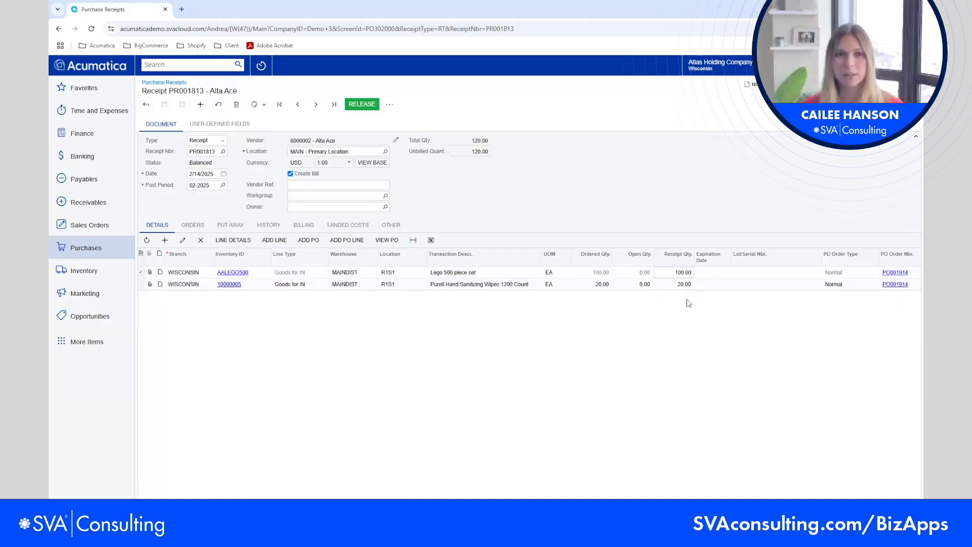
pyautogui.press('Down')
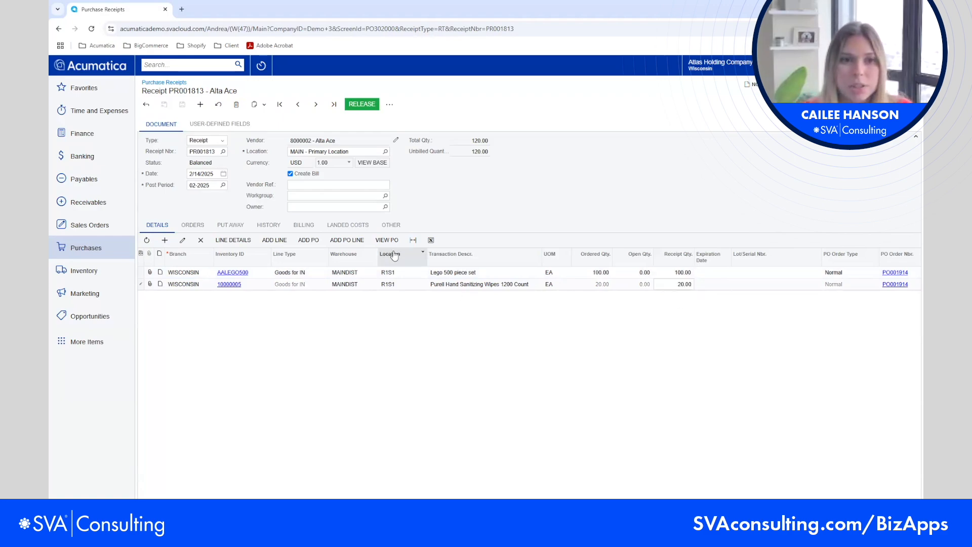
pyautogui.click(358, 106)
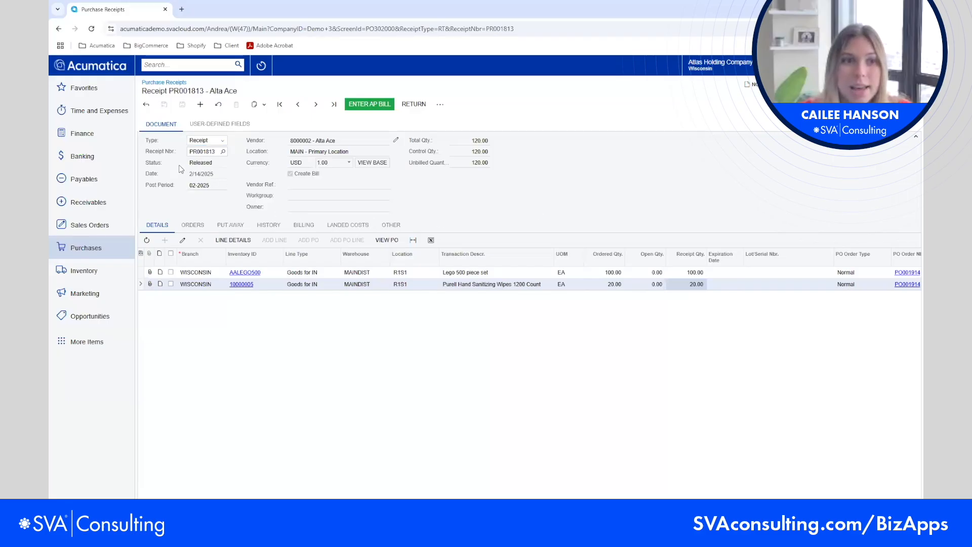
# Step: Reopen the new Alta Ace purchase order from the purchase orders list and view its PO history
pyautogui.click(96, 249)
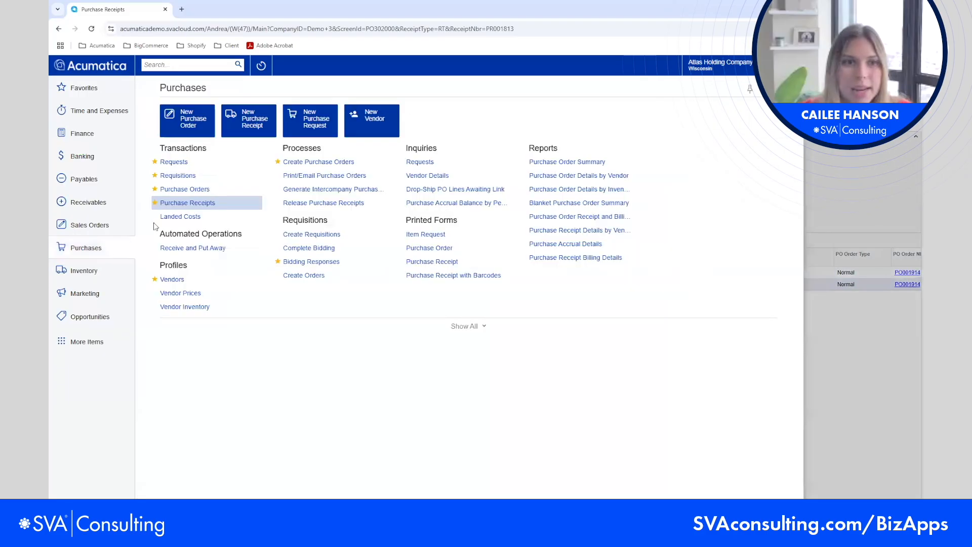
pyautogui.click(175, 189)
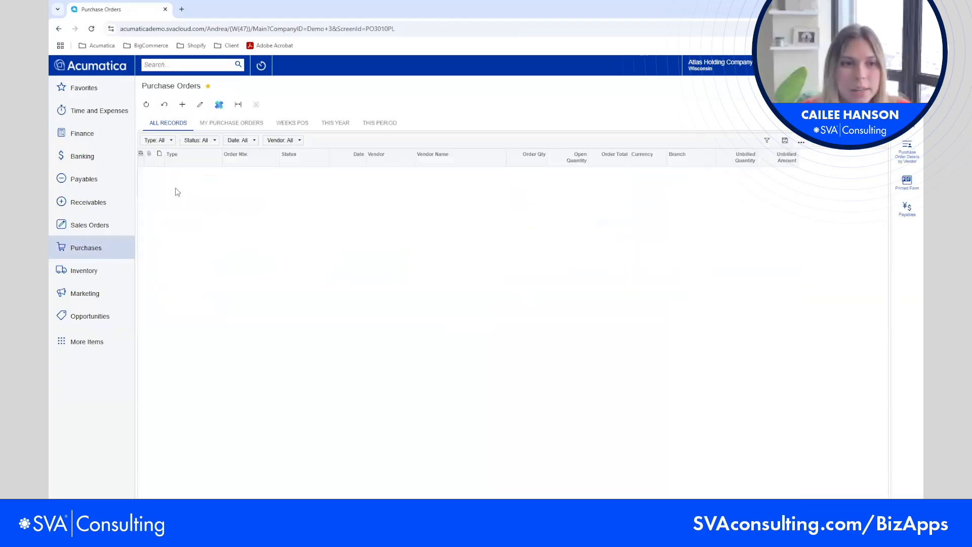
pyautogui.click(238, 173)
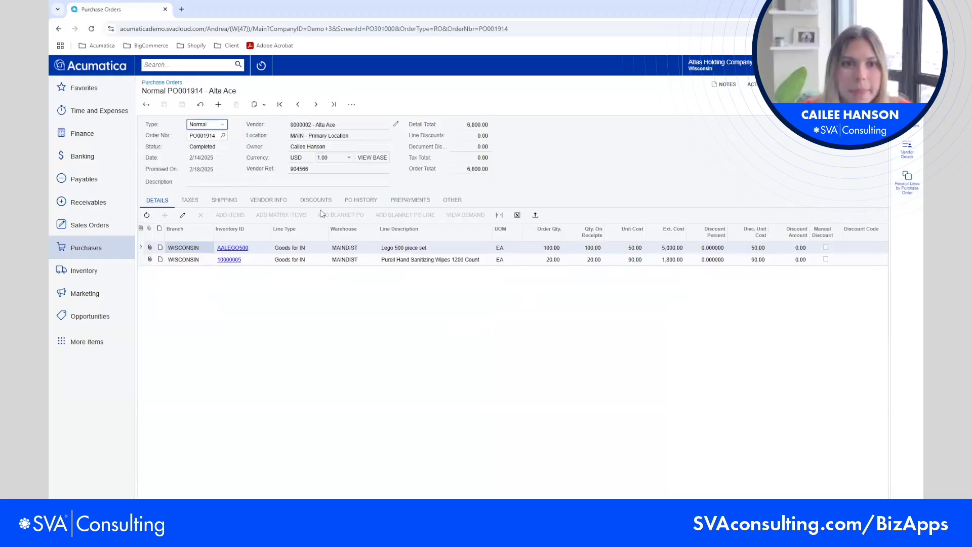
pyautogui.click(355, 202)
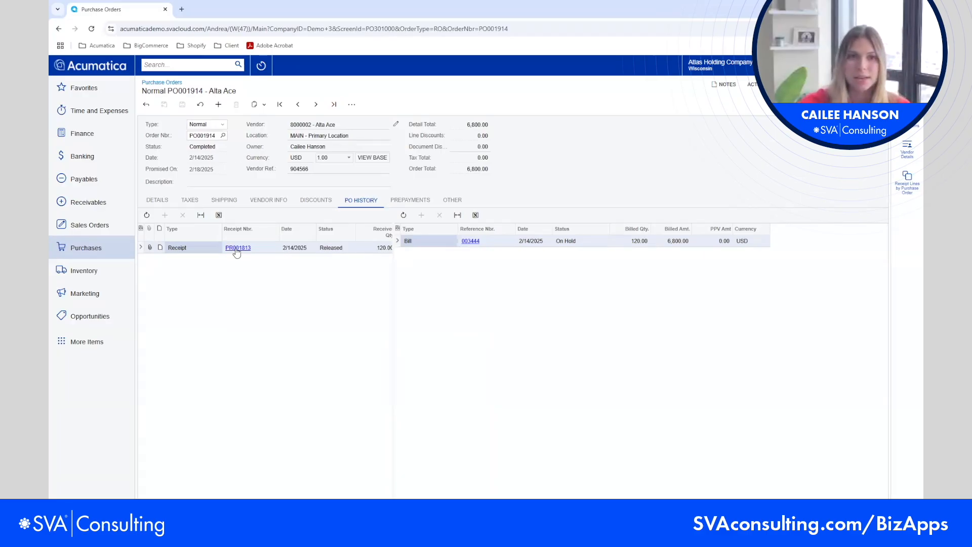
# Step: Open the bill linked in the order's history, take it off hold and save it
pyautogui.click(470, 241)
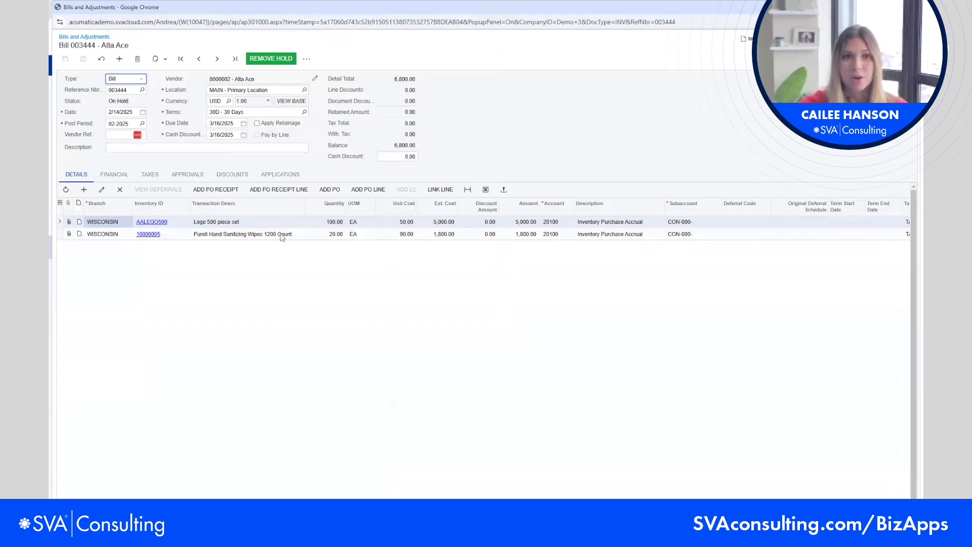
pyautogui.click(265, 58)
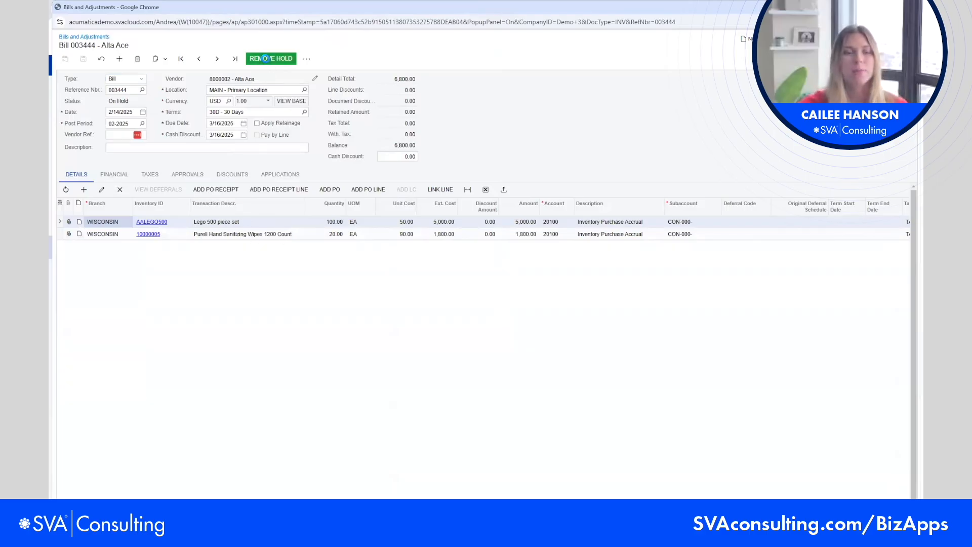
pyautogui.click(79, 61)
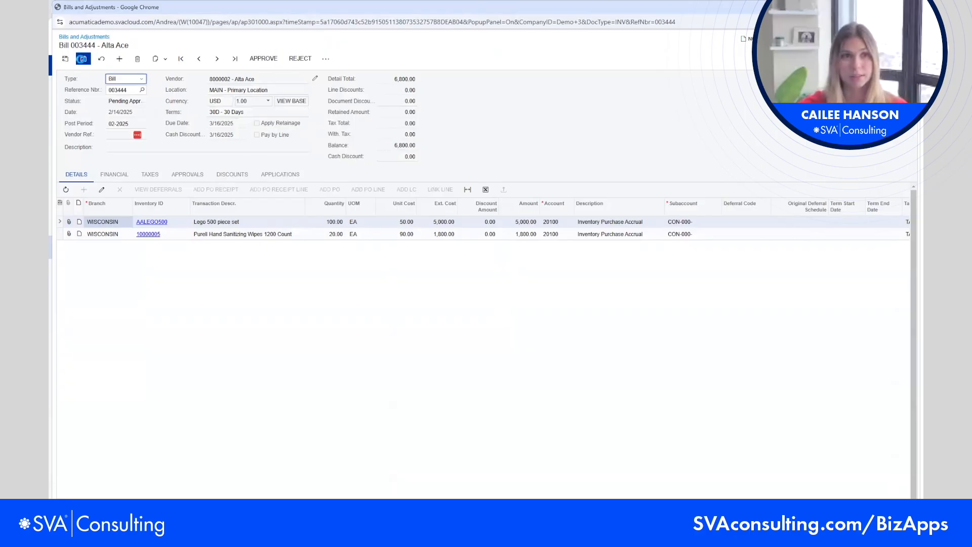
# Step: Review the bill's approval assignment and close the bill window to return to the purchase order
pyautogui.click(271, 61)
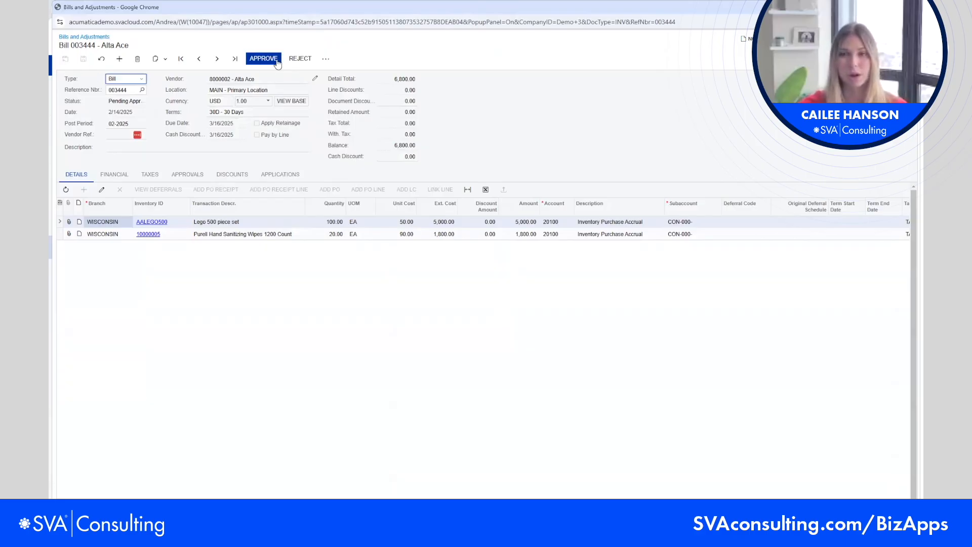
pyautogui.click(199, 175)
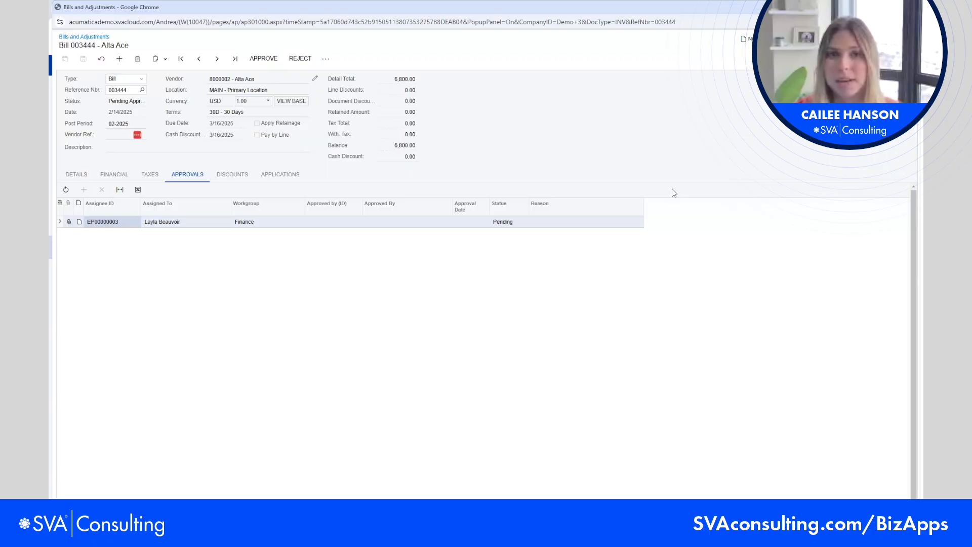
pyautogui.hotkey('ctrl', 'w')
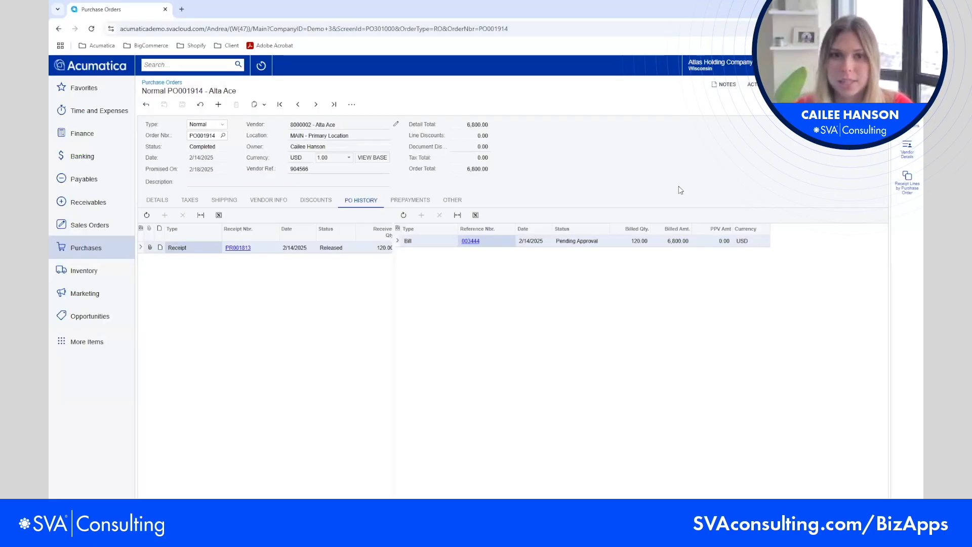